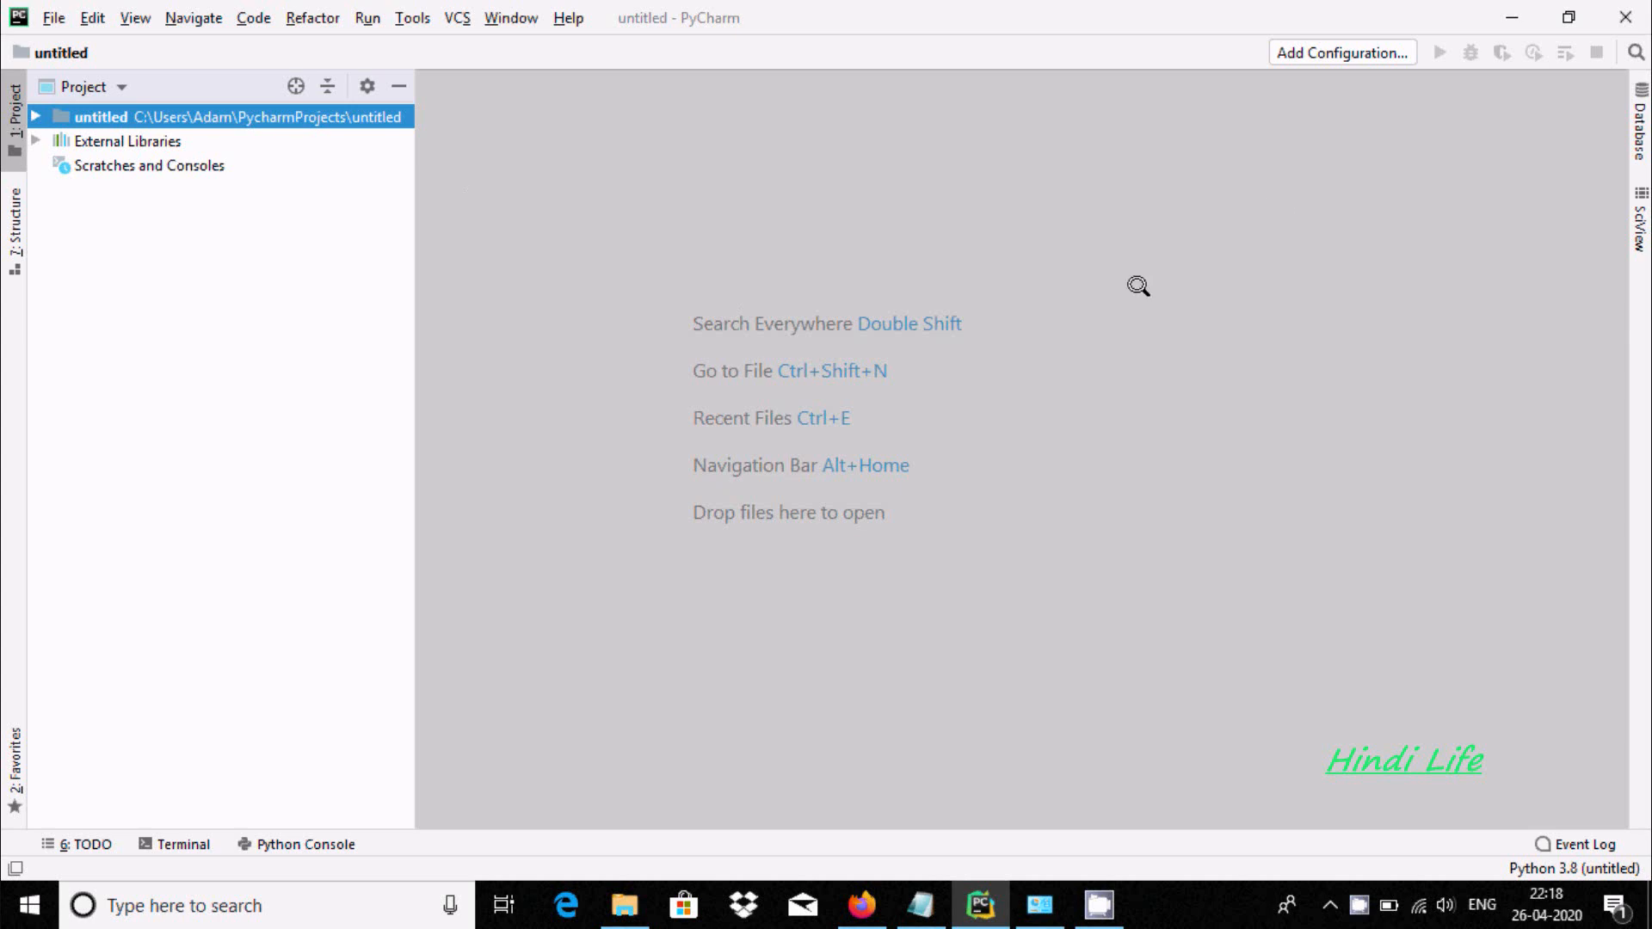
# Step: Add a new IBM Db2 data source to the project's database connections
pyautogui.click(1628, 115)
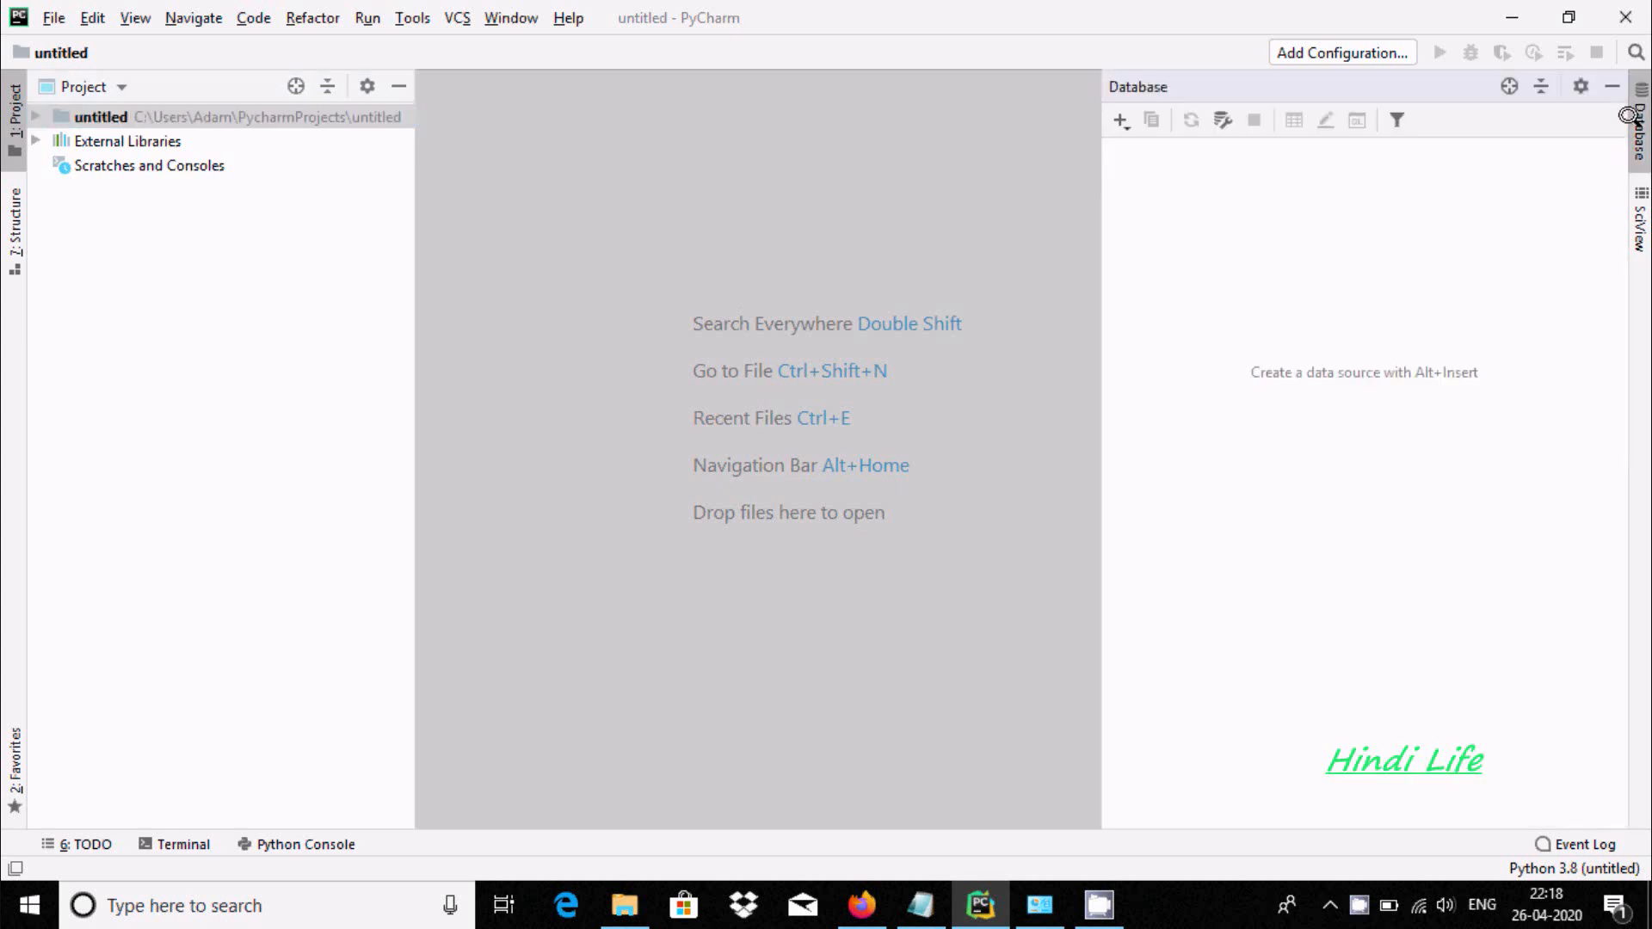
pyautogui.click(1112, 115)
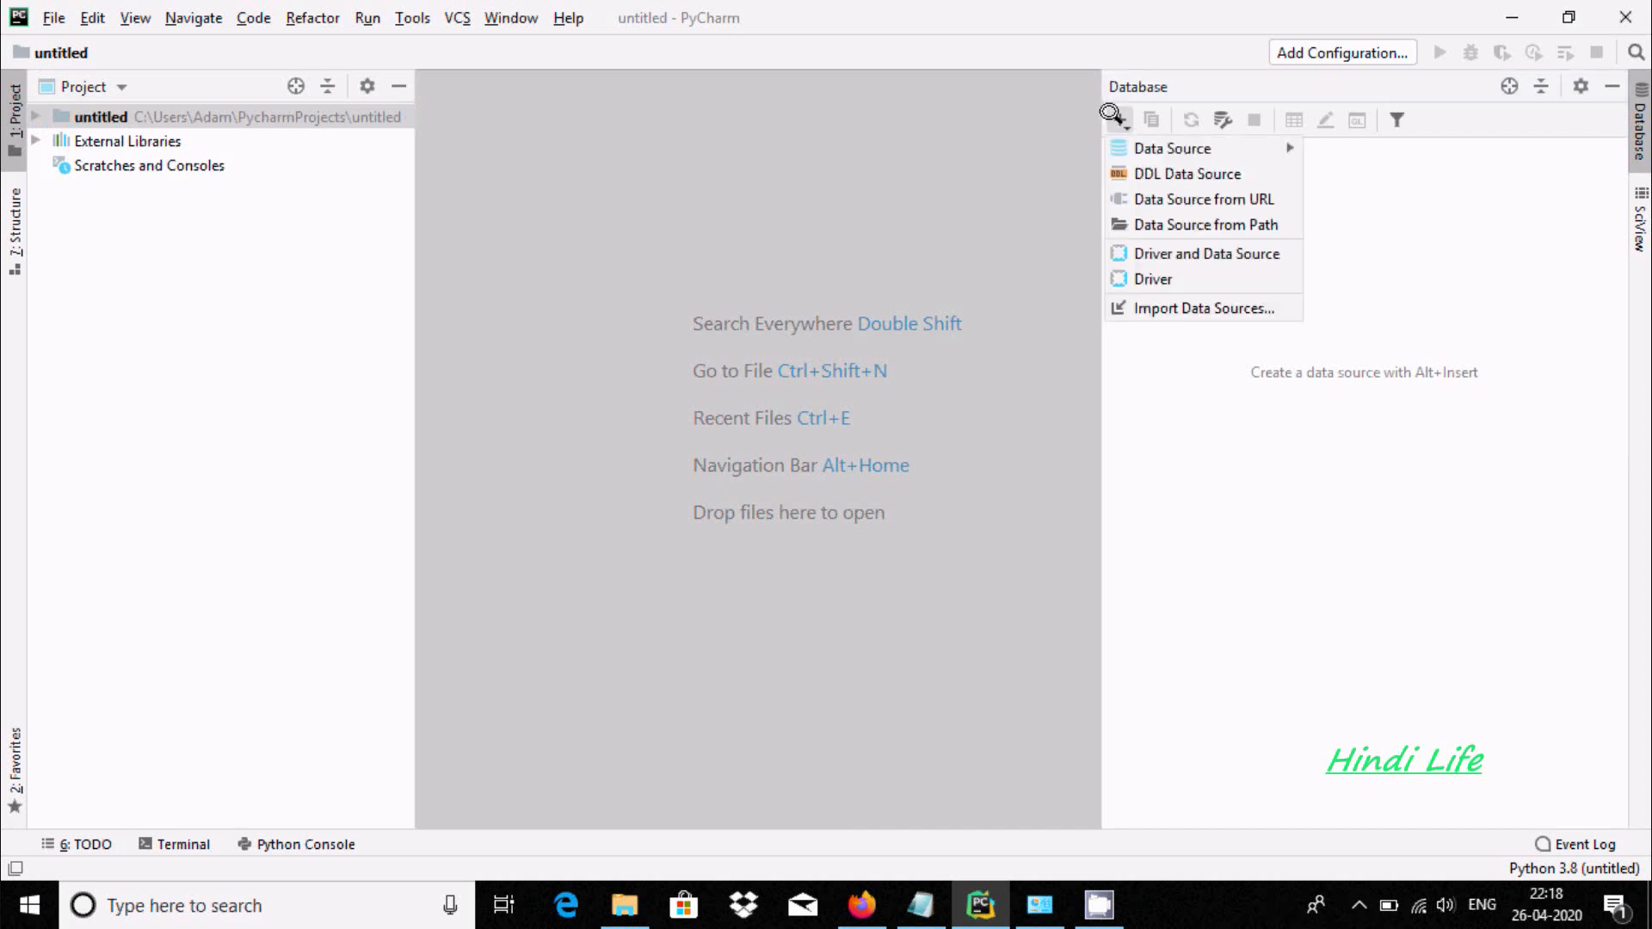
pyautogui.moveTo(1123, 138)
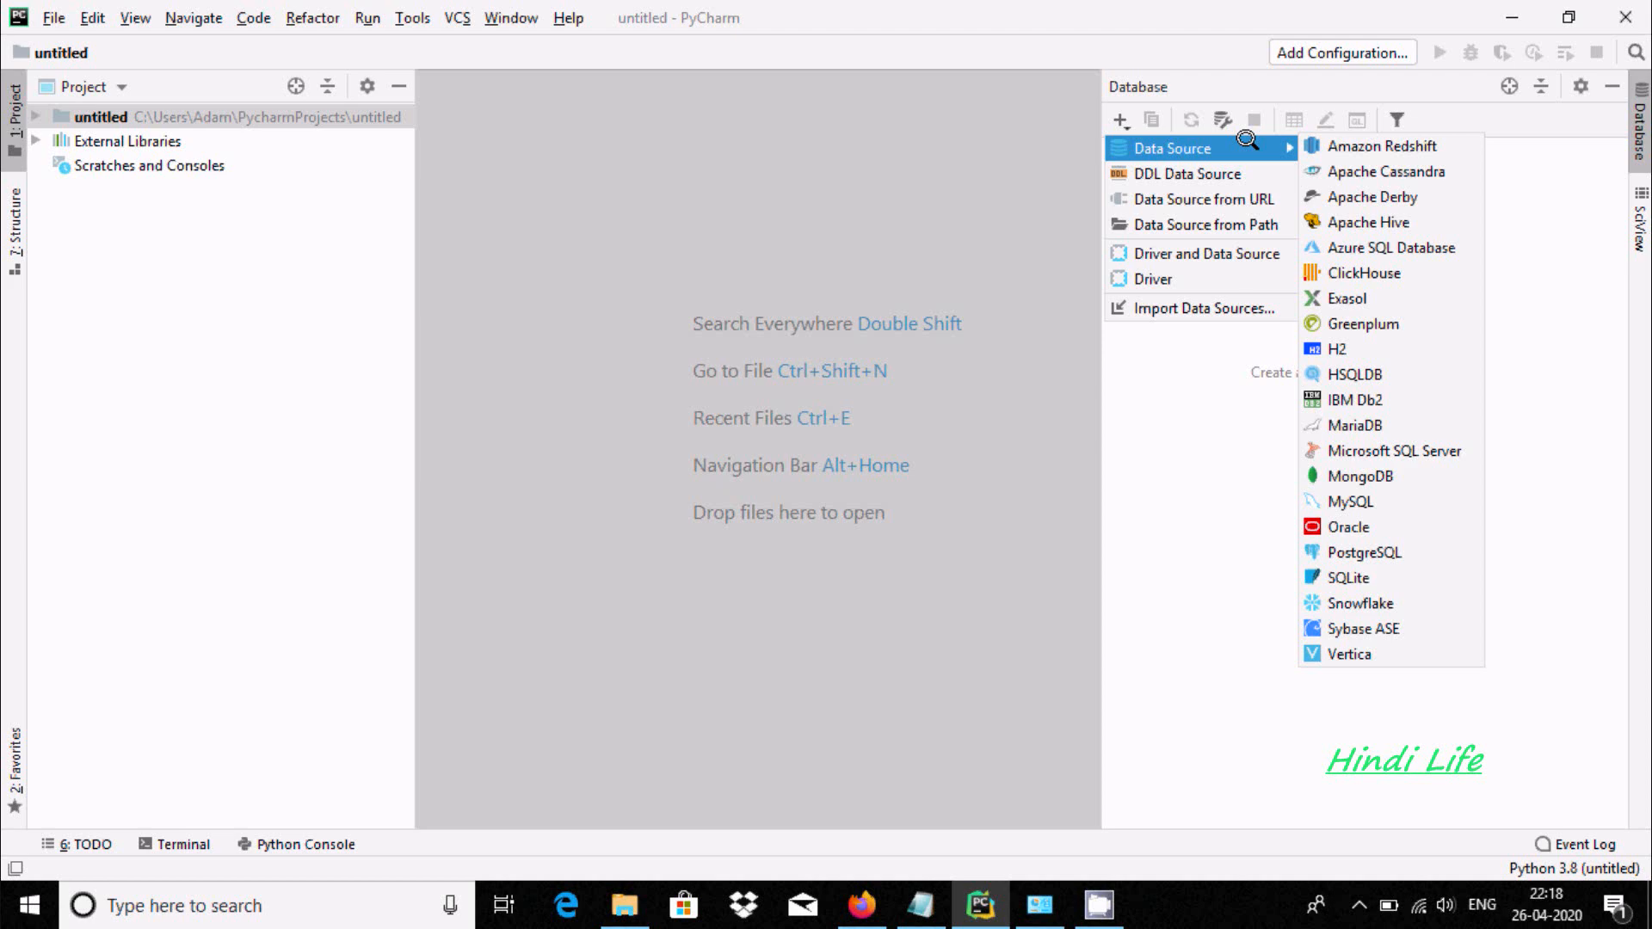
pyautogui.click(1387, 396)
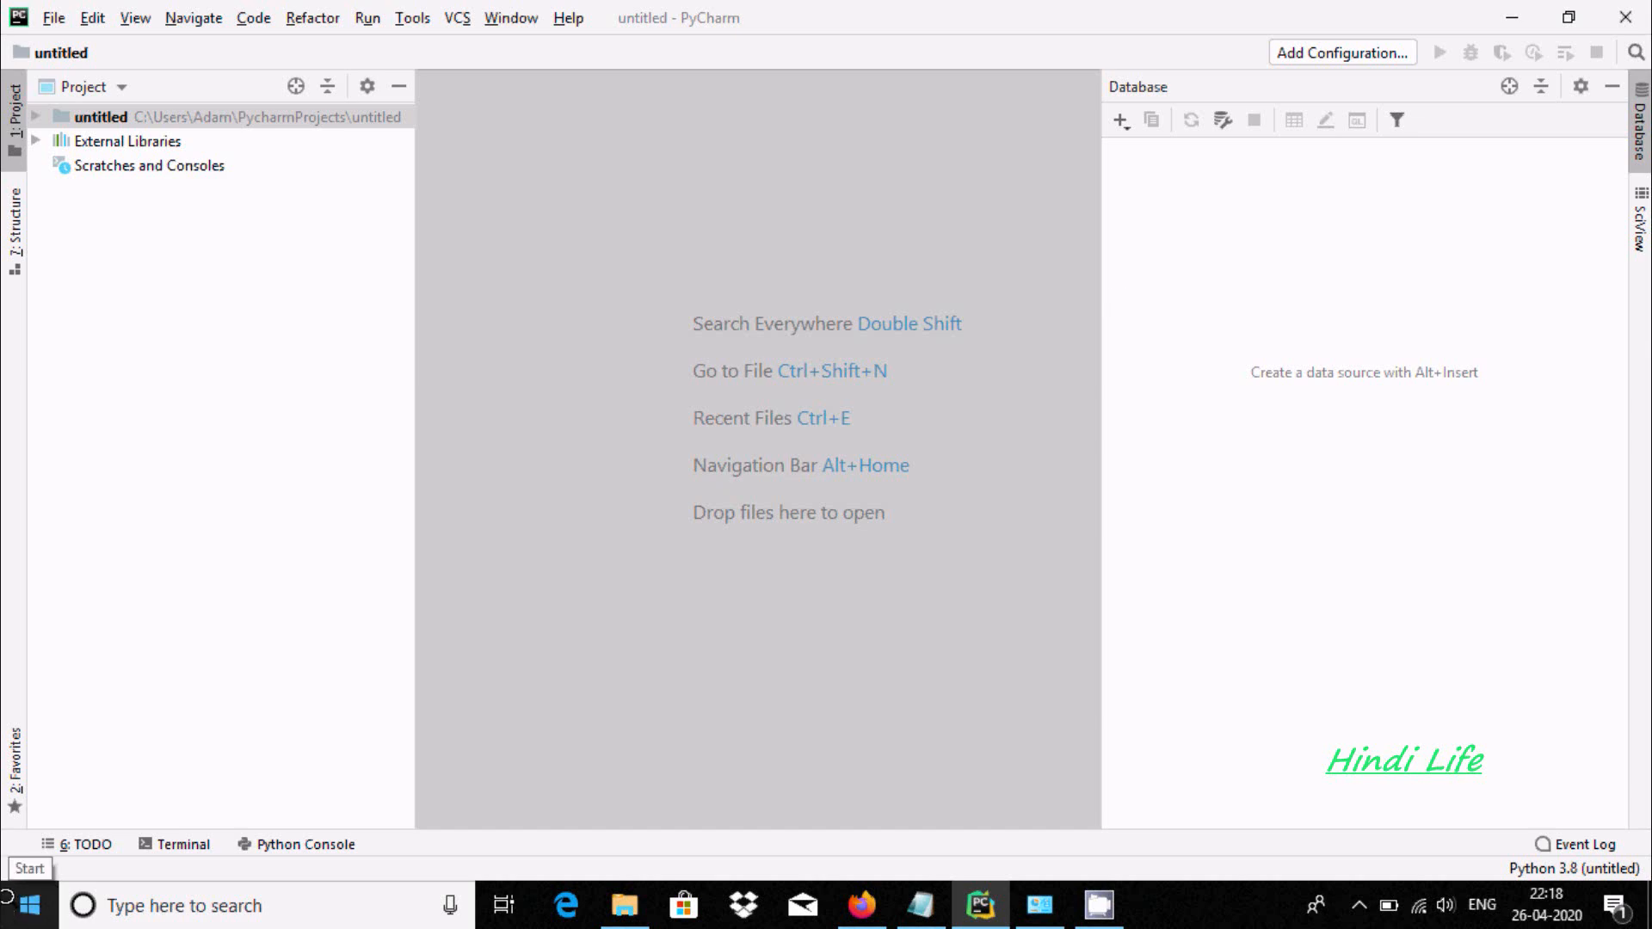
# Step: Look through the installed IBM DB2 DB2COPY1 (Default) programs in Windows and return to the data source settings
pyautogui.click(7, 898)
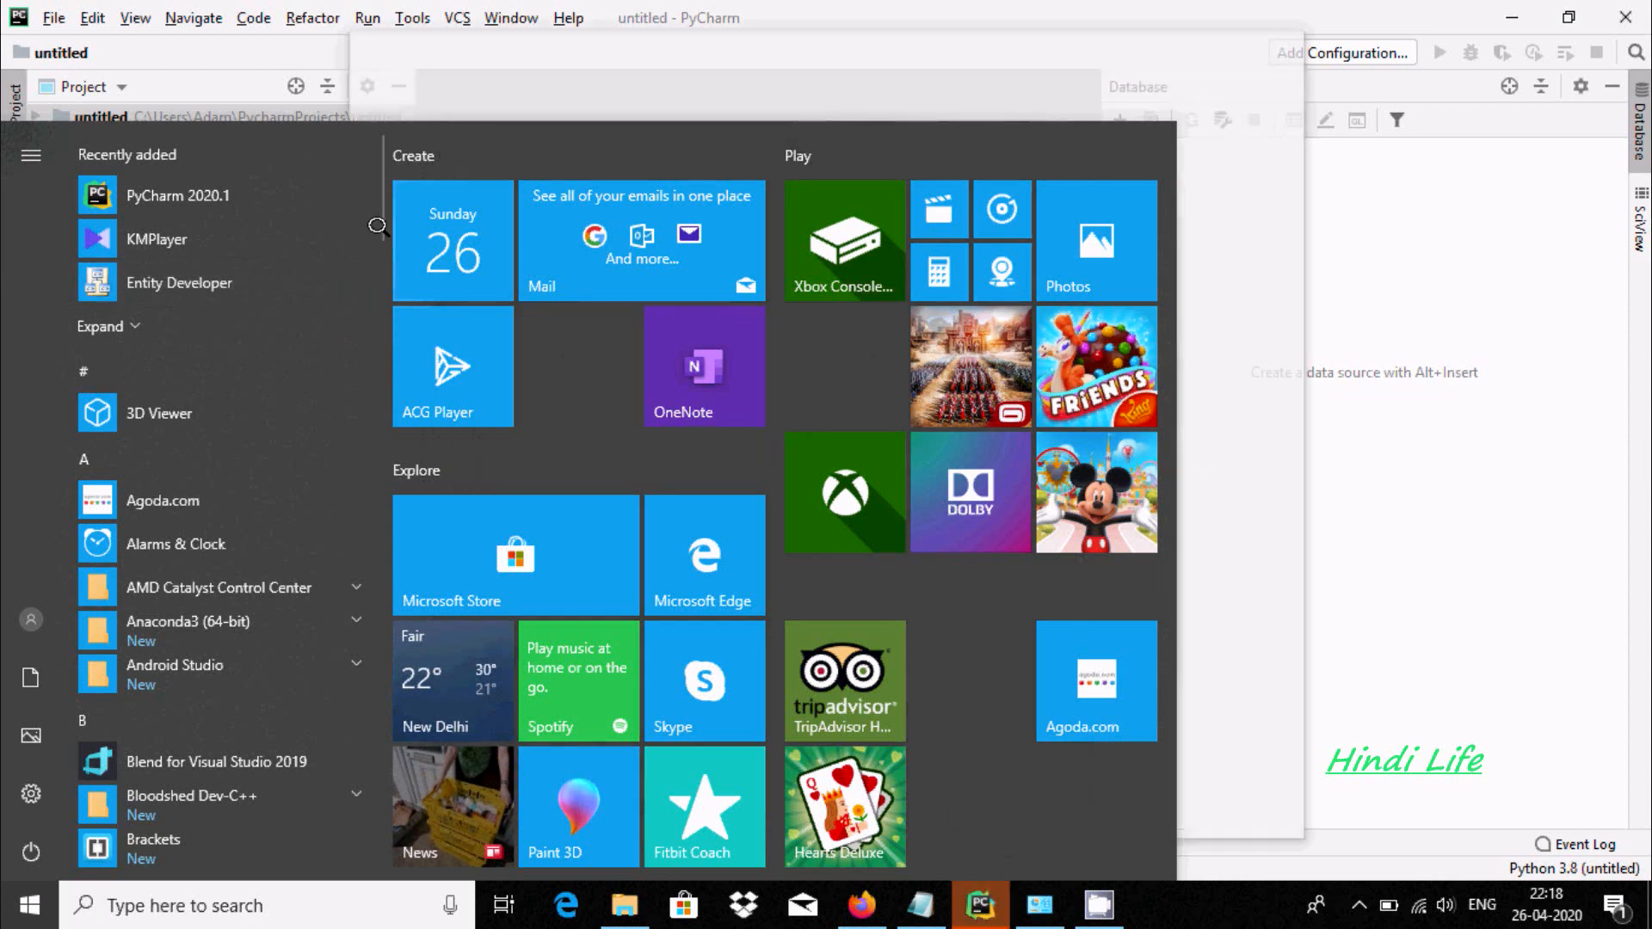
pyautogui.moveTo(377, 221); pyautogui.dragTo(379, 466)
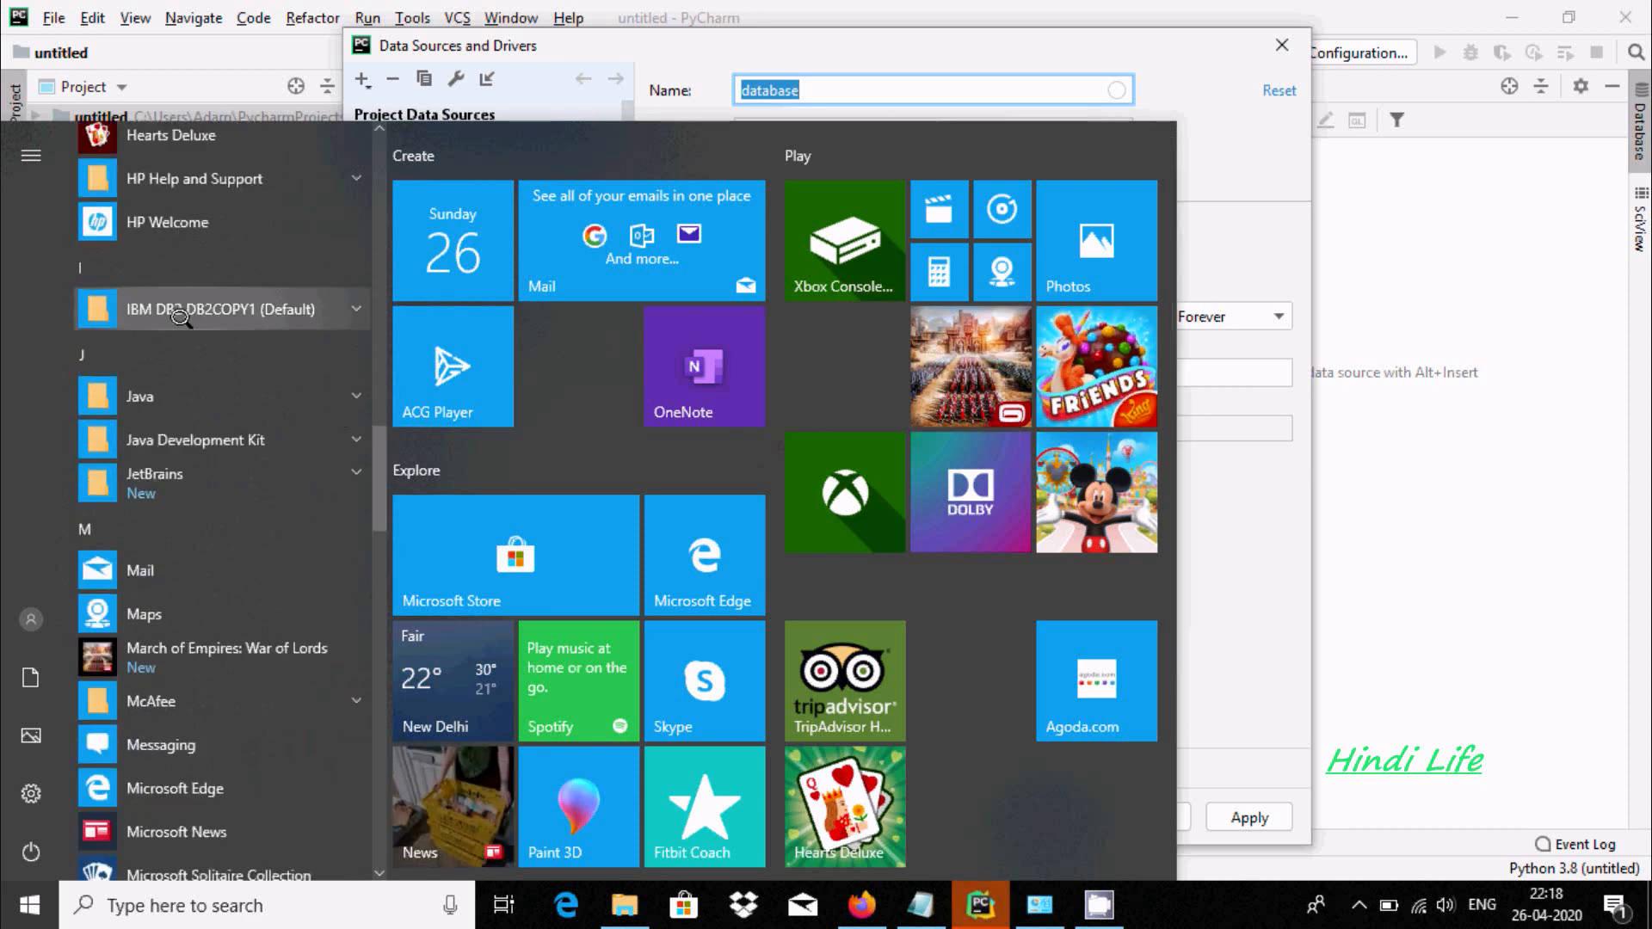
pyautogui.click(181, 317)
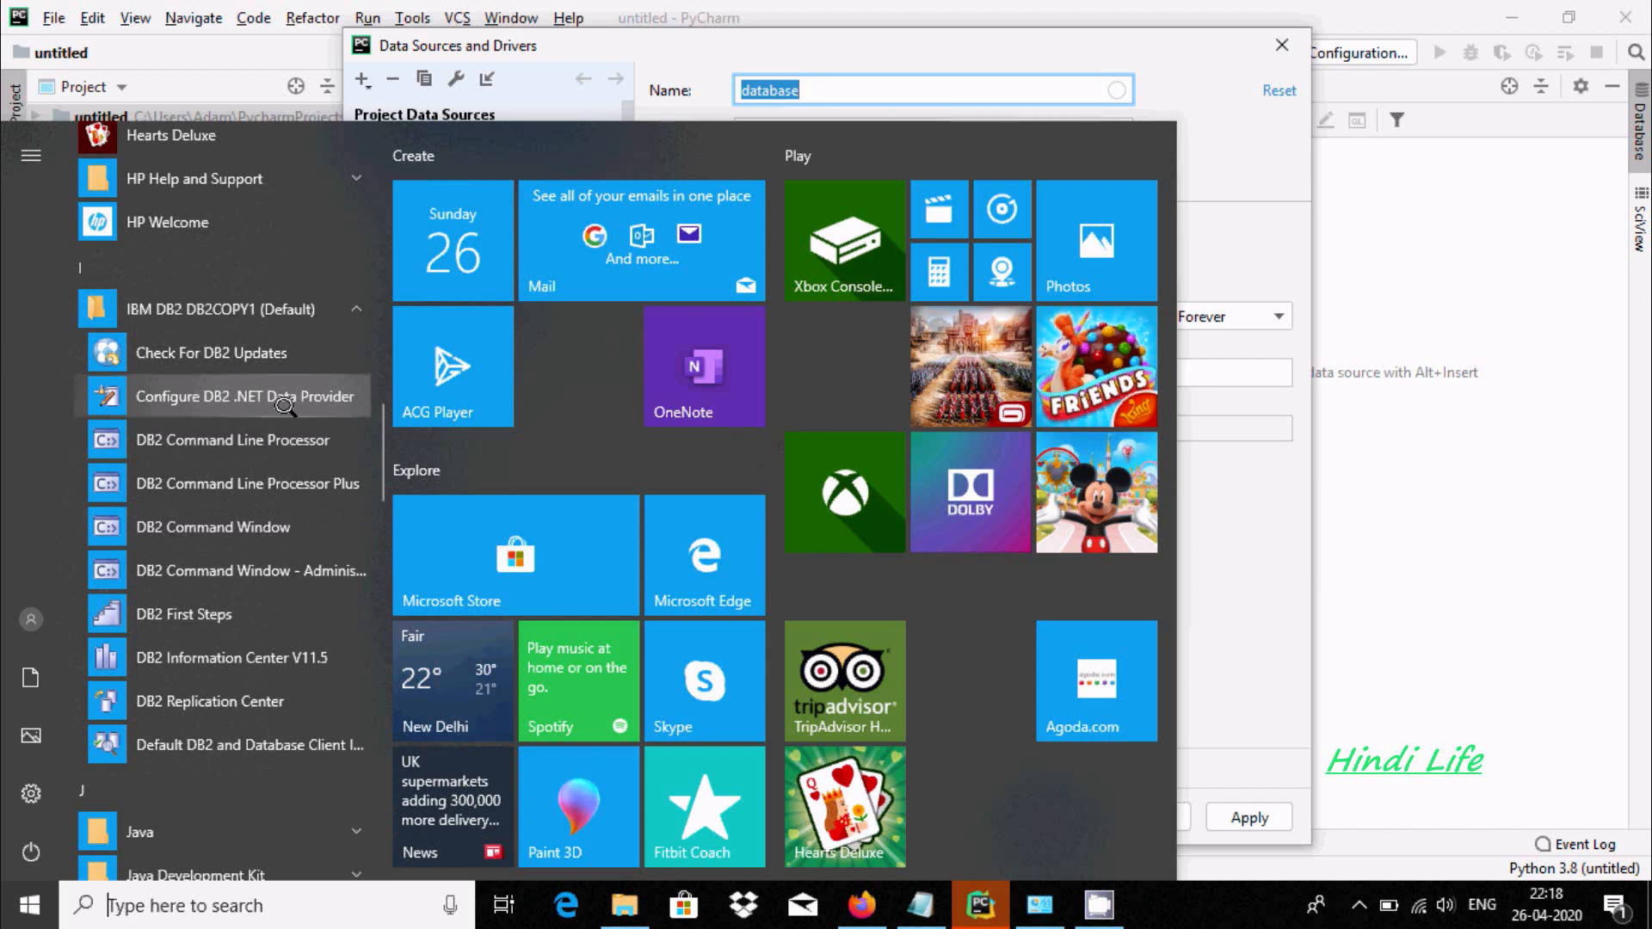
pyautogui.click(691, 39)
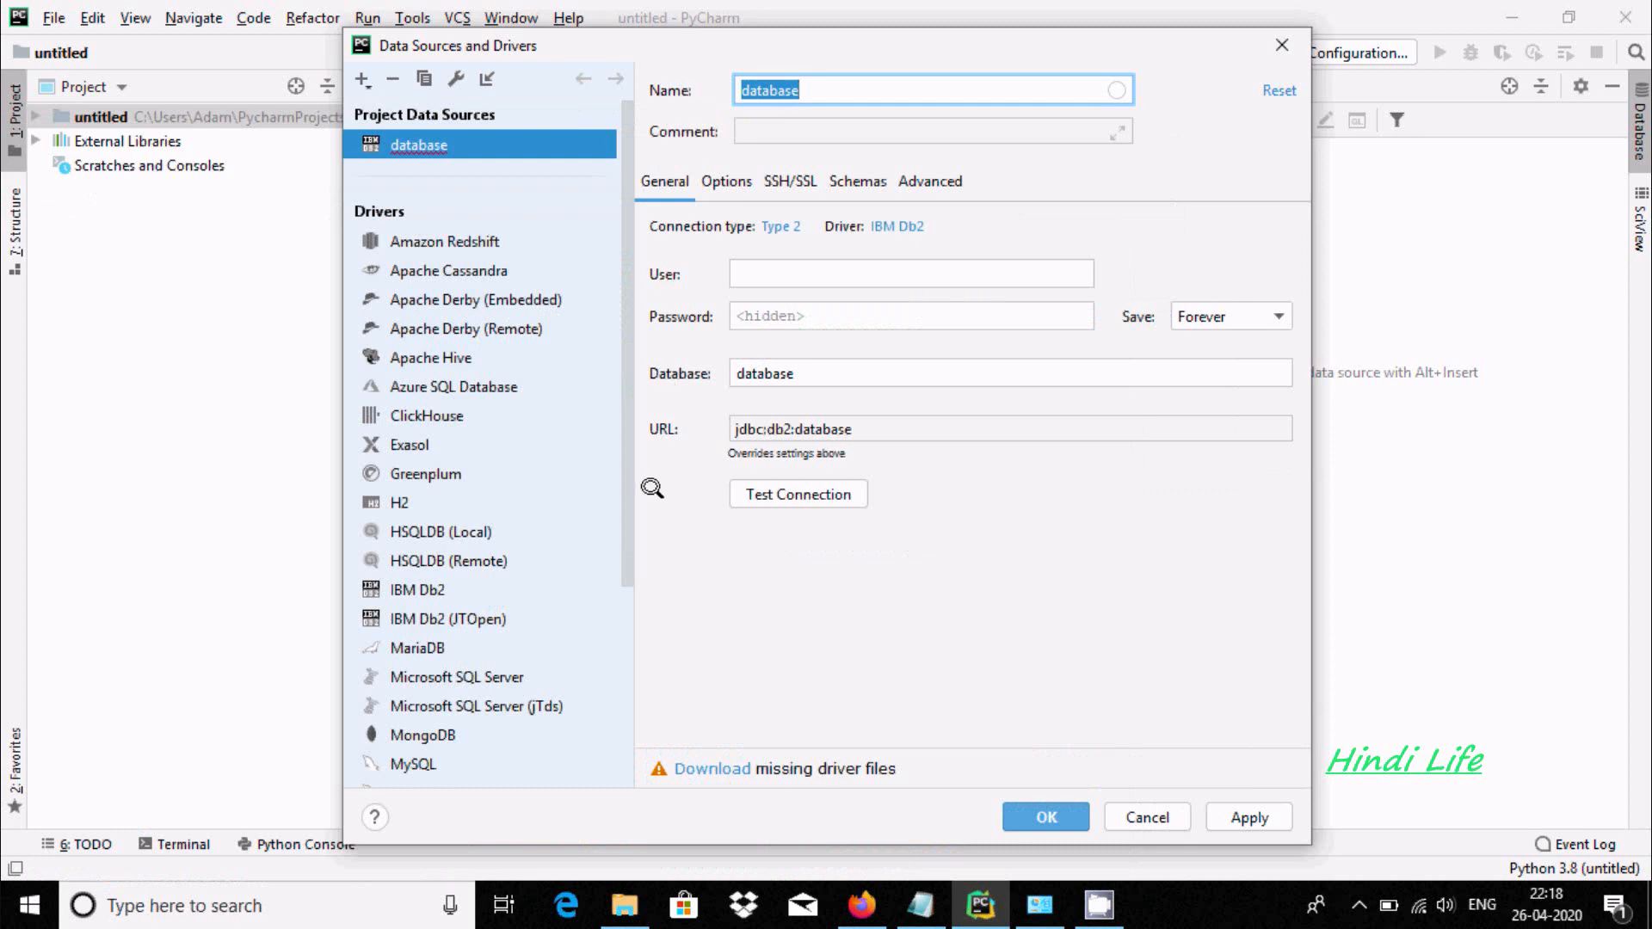
# Step: Download the missing driver files and fill in the connection with user db2admin, the account password and database sample
pyautogui.click(692, 768)
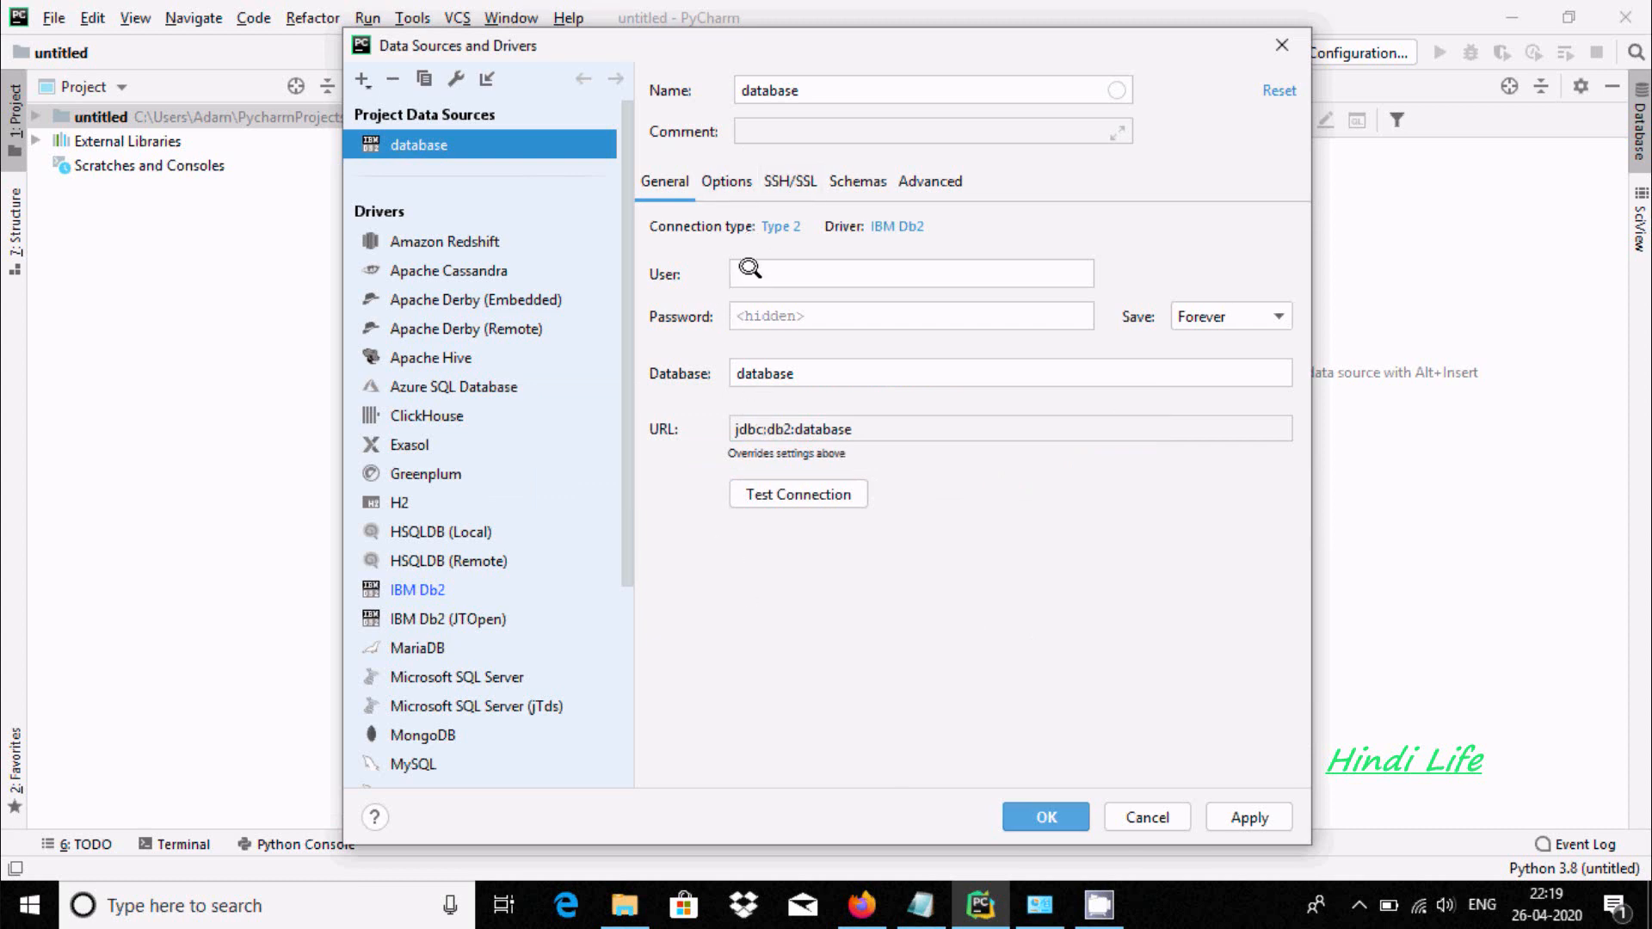
pyautogui.click(750, 268)
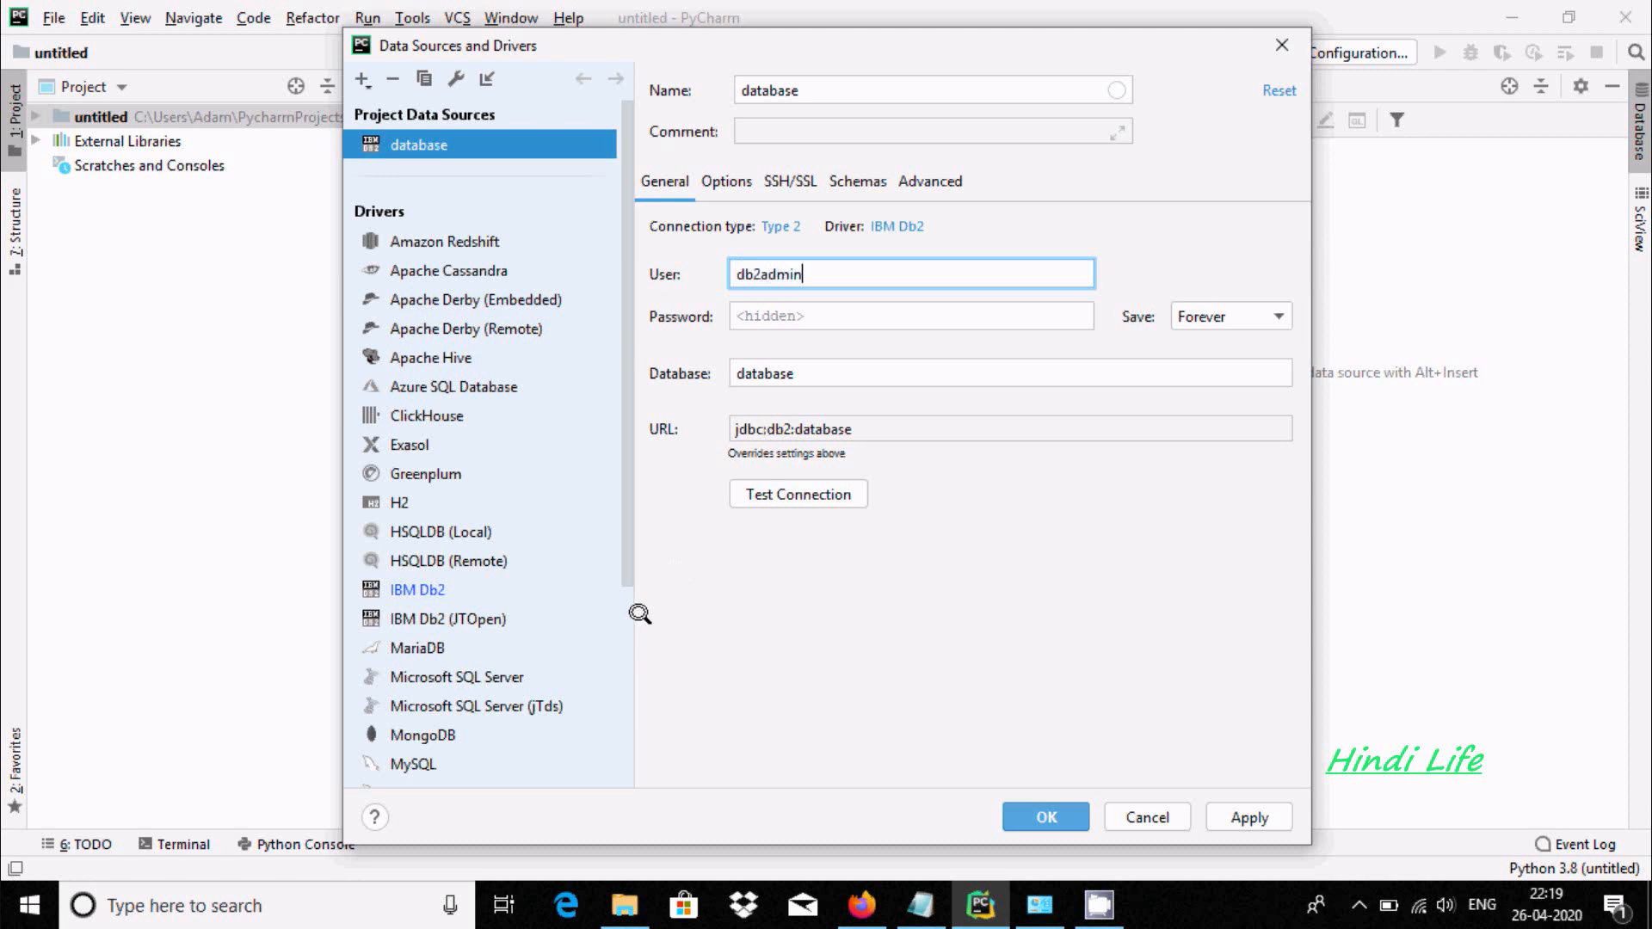
pyautogui.press('Tab')
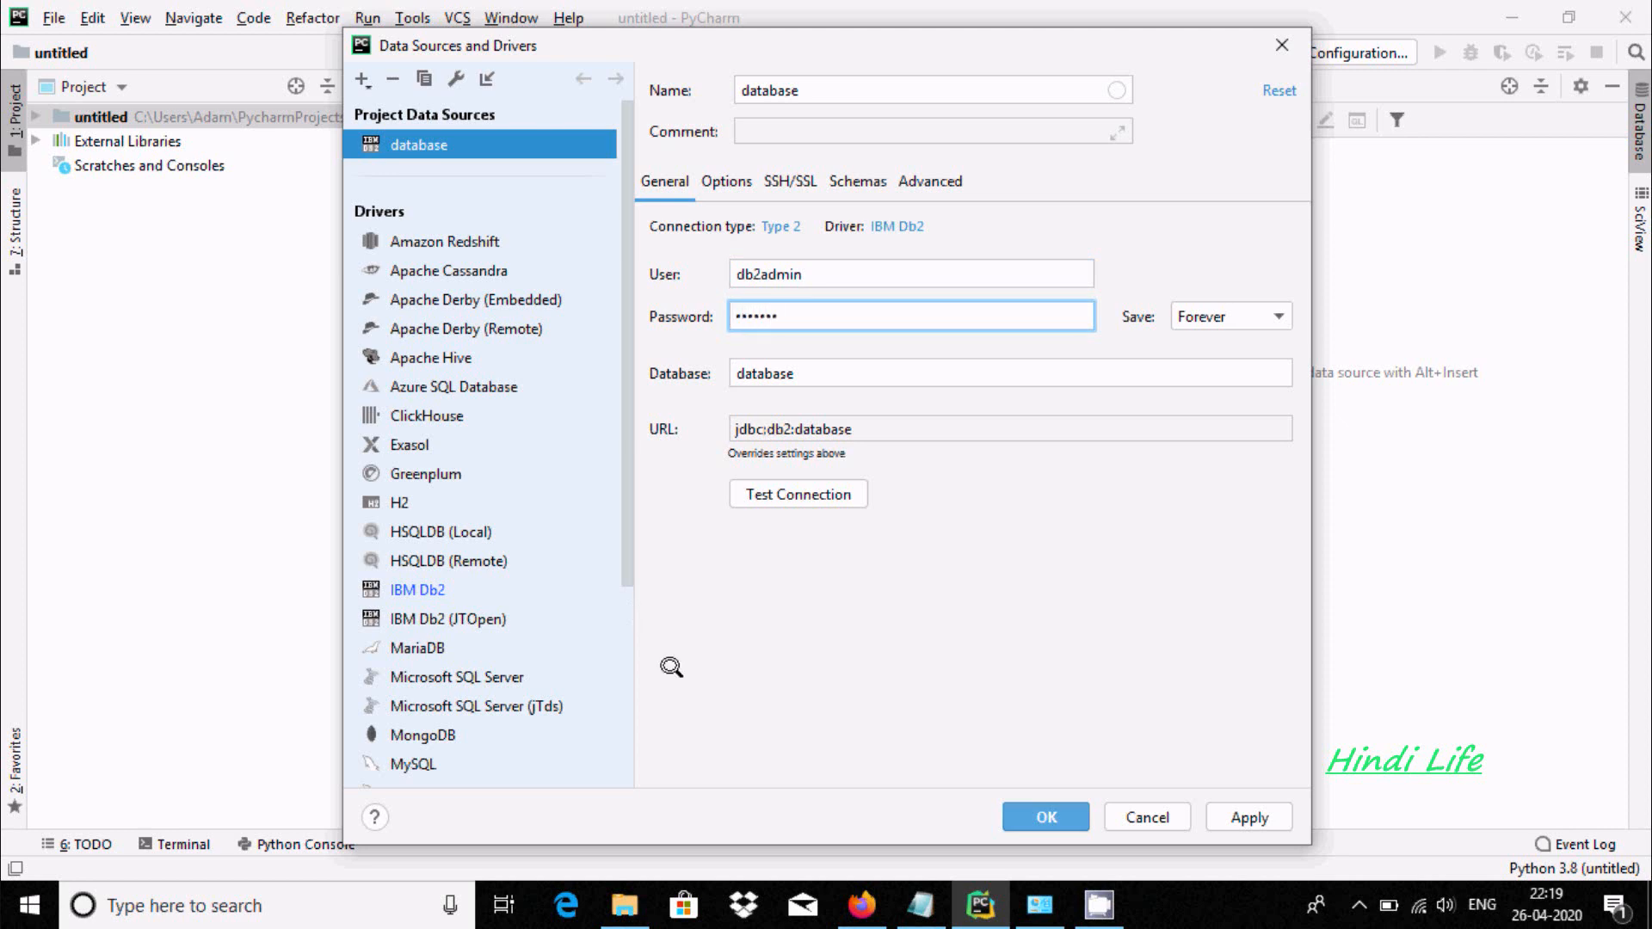
pyautogui.moveTo(829, 371); pyautogui.dragTo(711, 371)
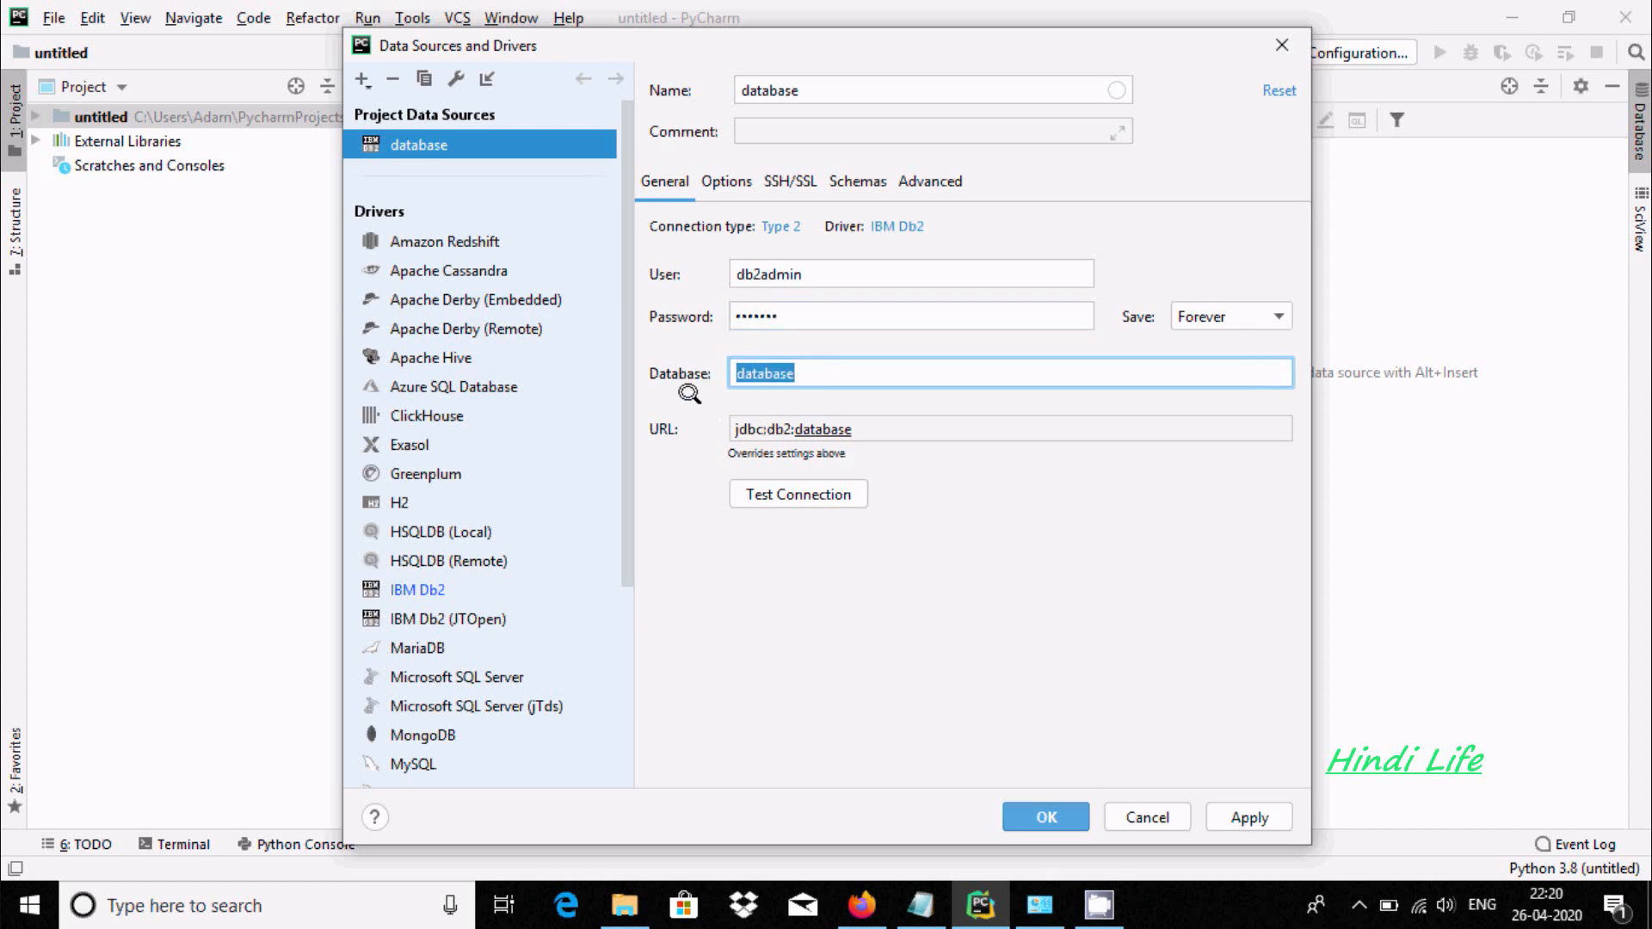
pyautogui.write('sample')
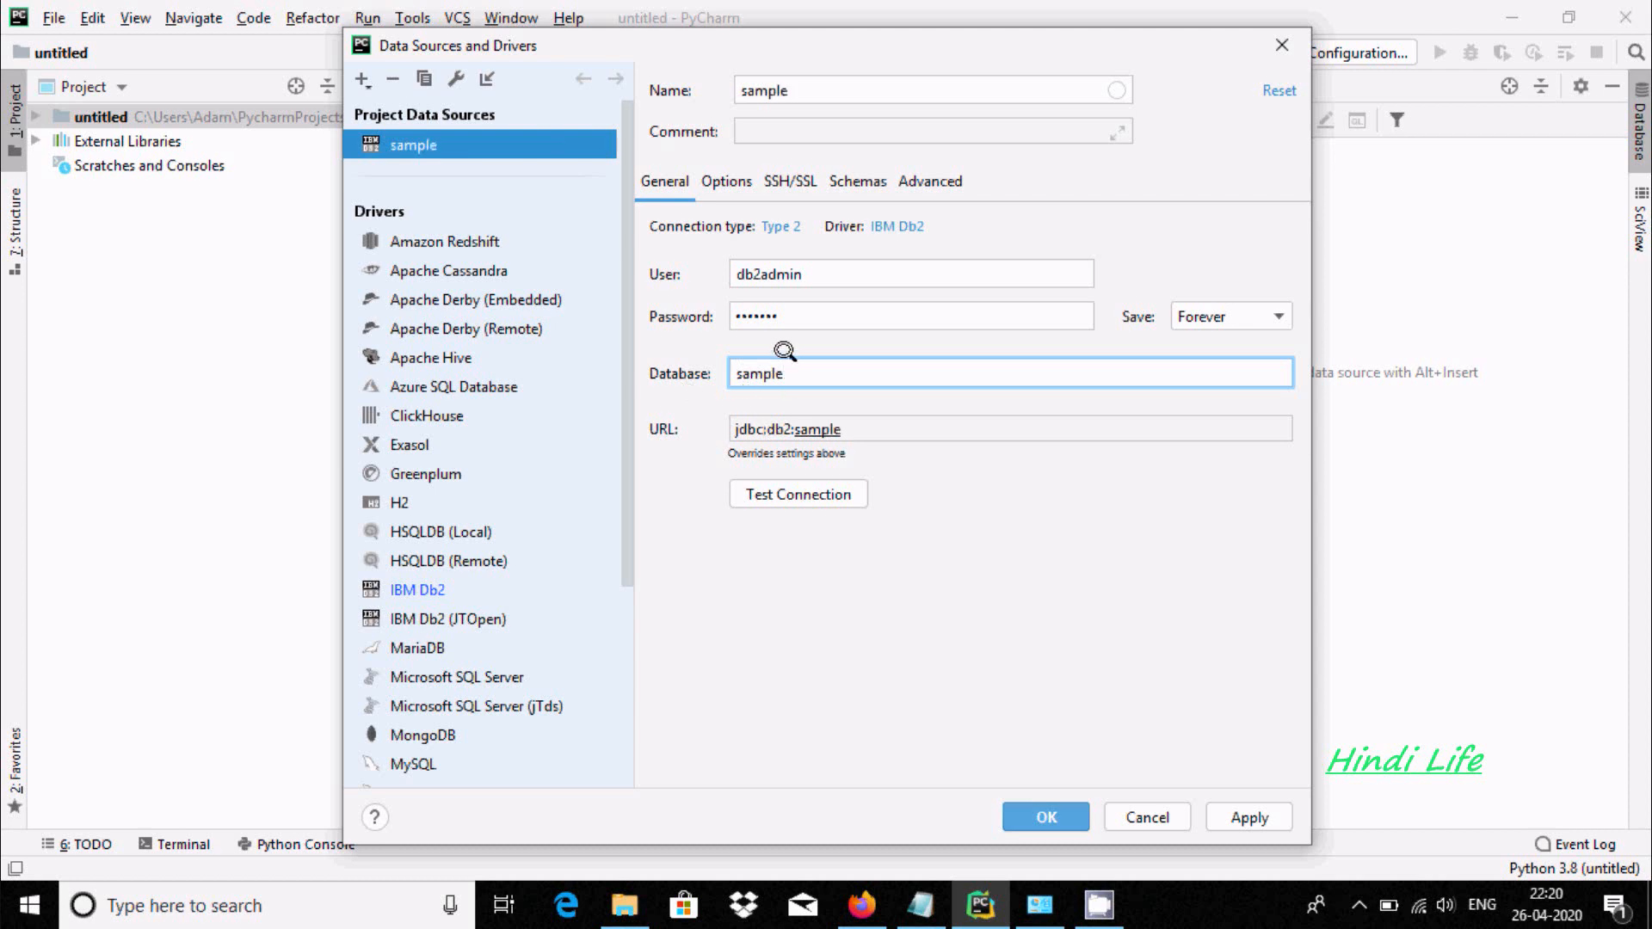
# Step: Test the connection to the sample database and save the data source settings
pyautogui.click(758, 494)
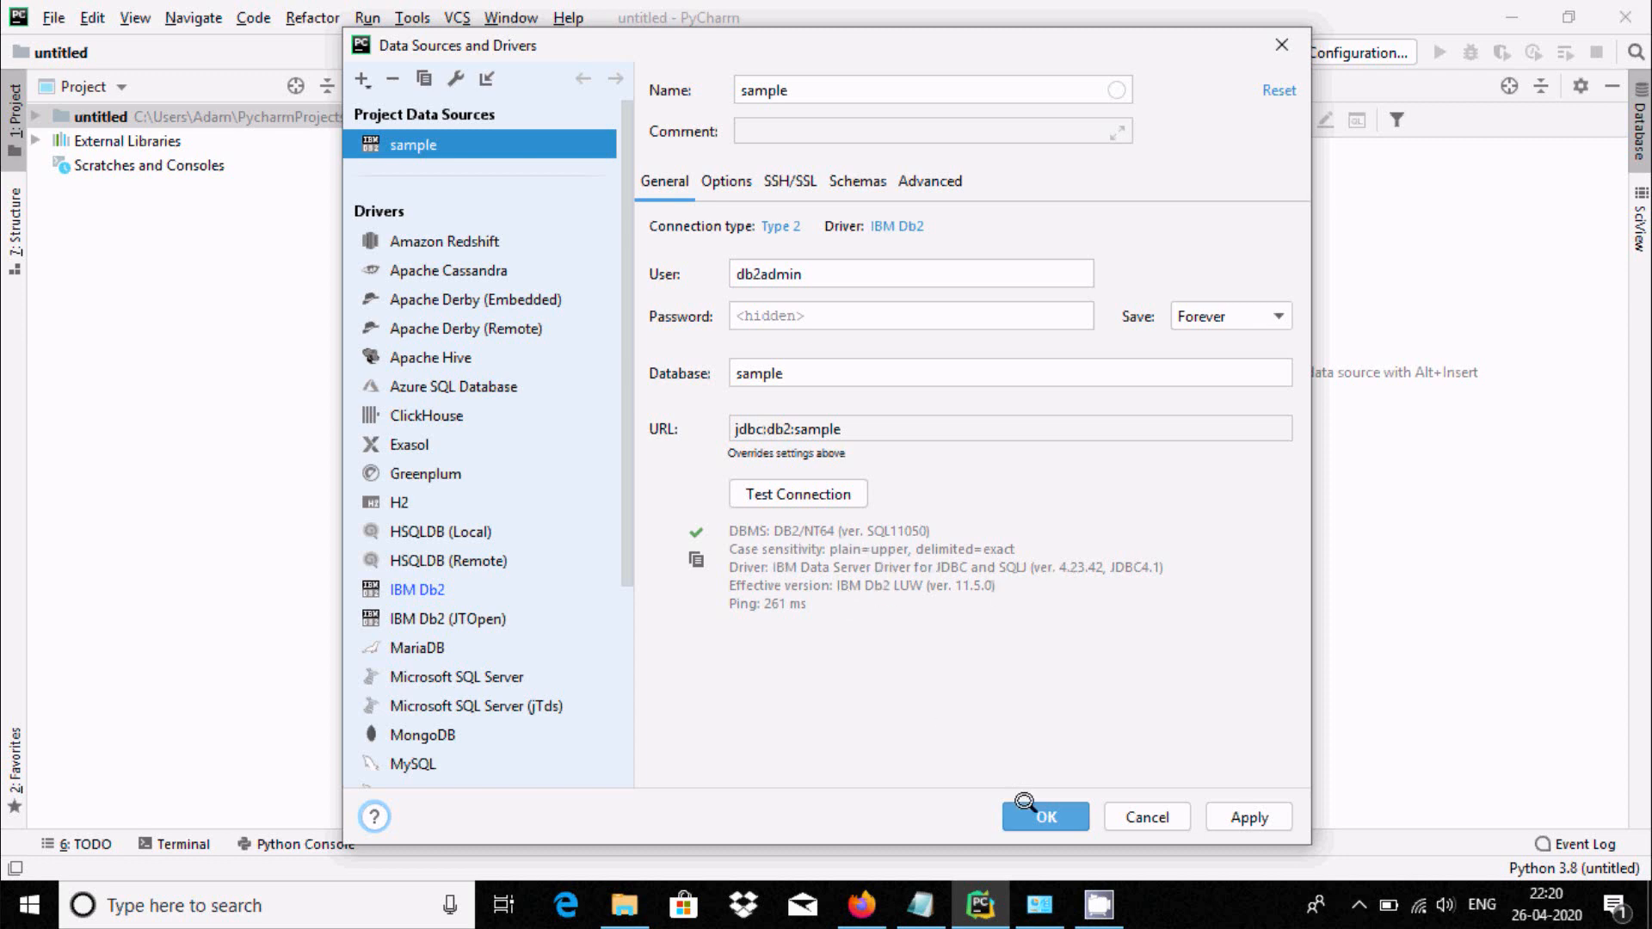
pyautogui.click(1212, 814)
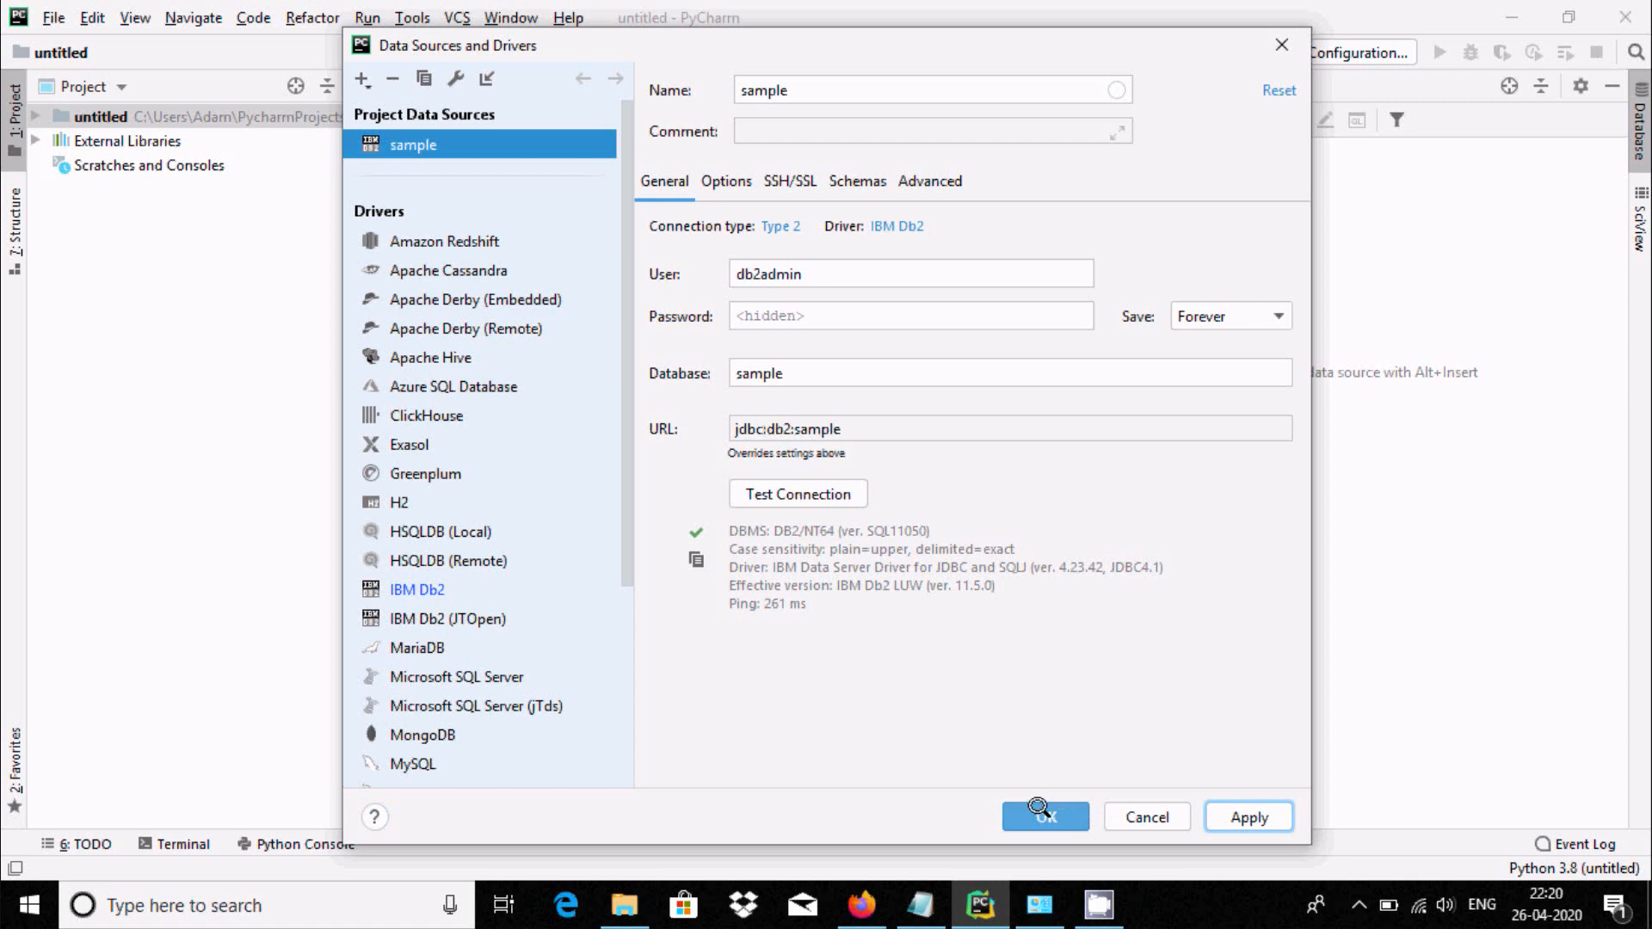
pyautogui.press('Escape')
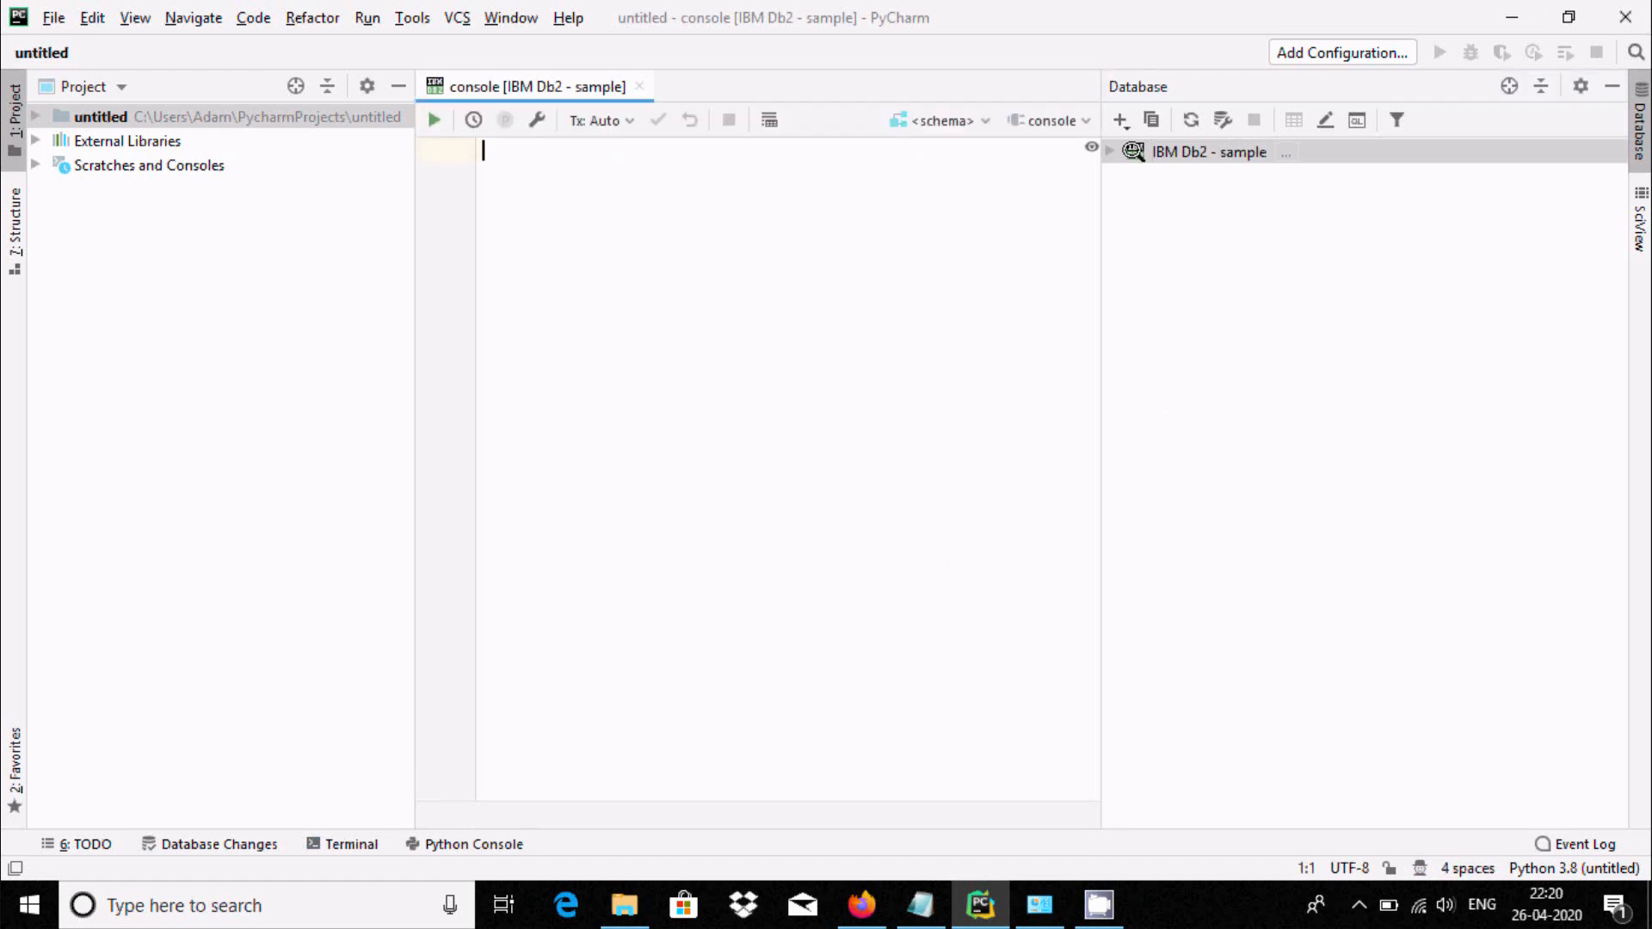
# Step: Load the schema list of the IBM Db2 sample data source and include the ADAM schema in the database tree
pyautogui.click(1106, 144)
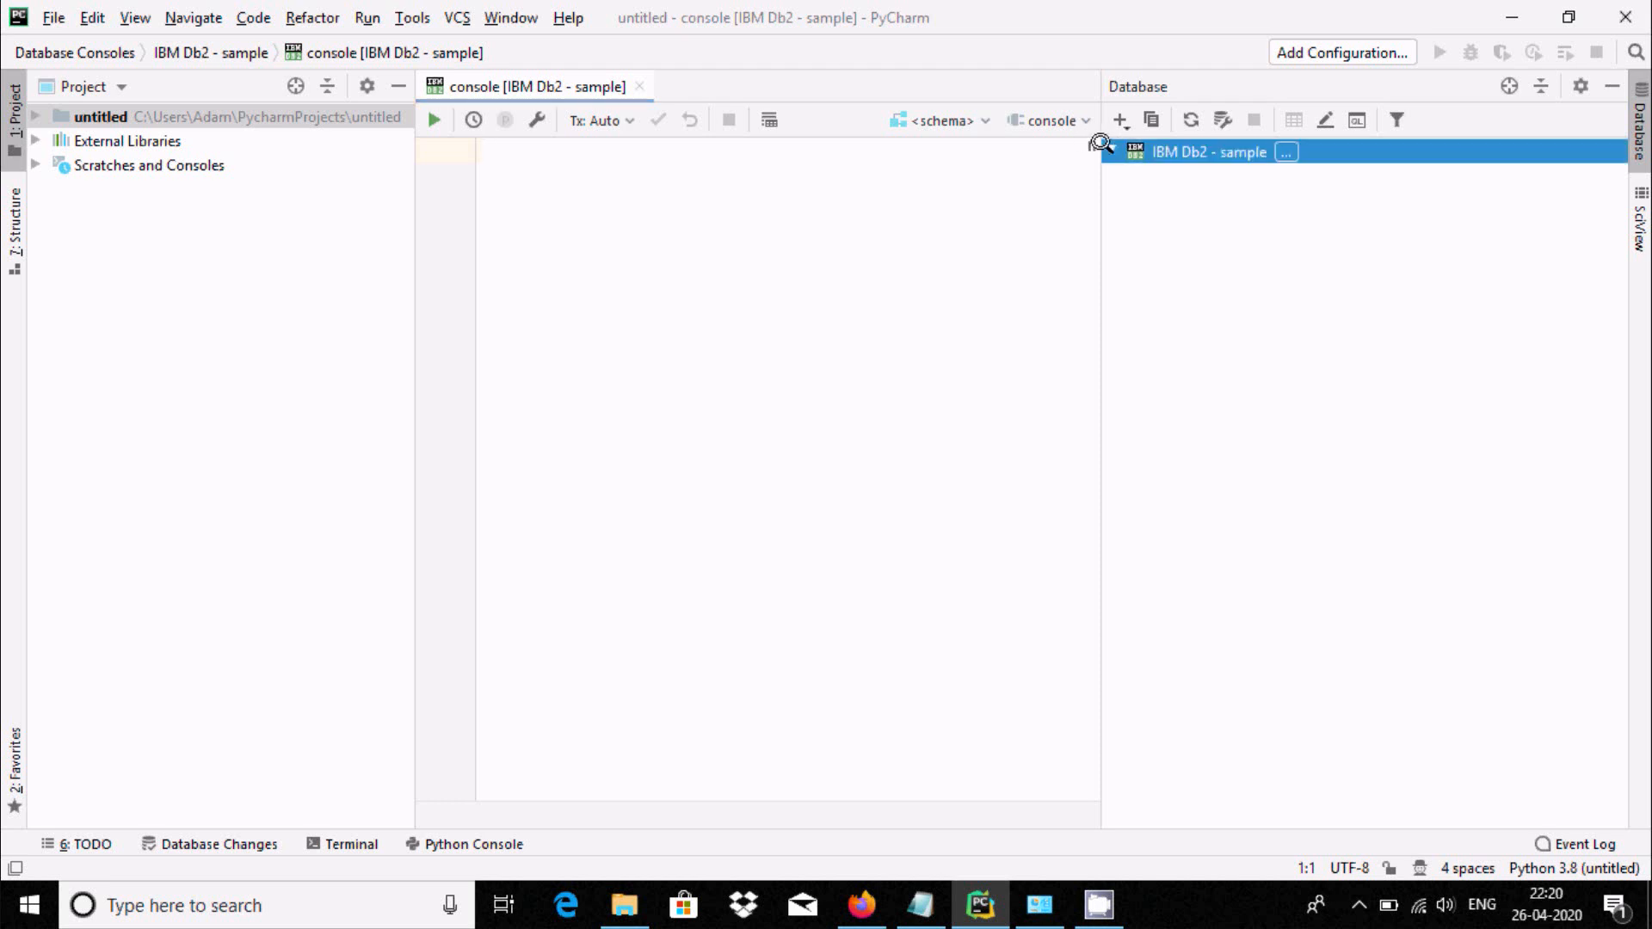
pyautogui.click(1281, 150)
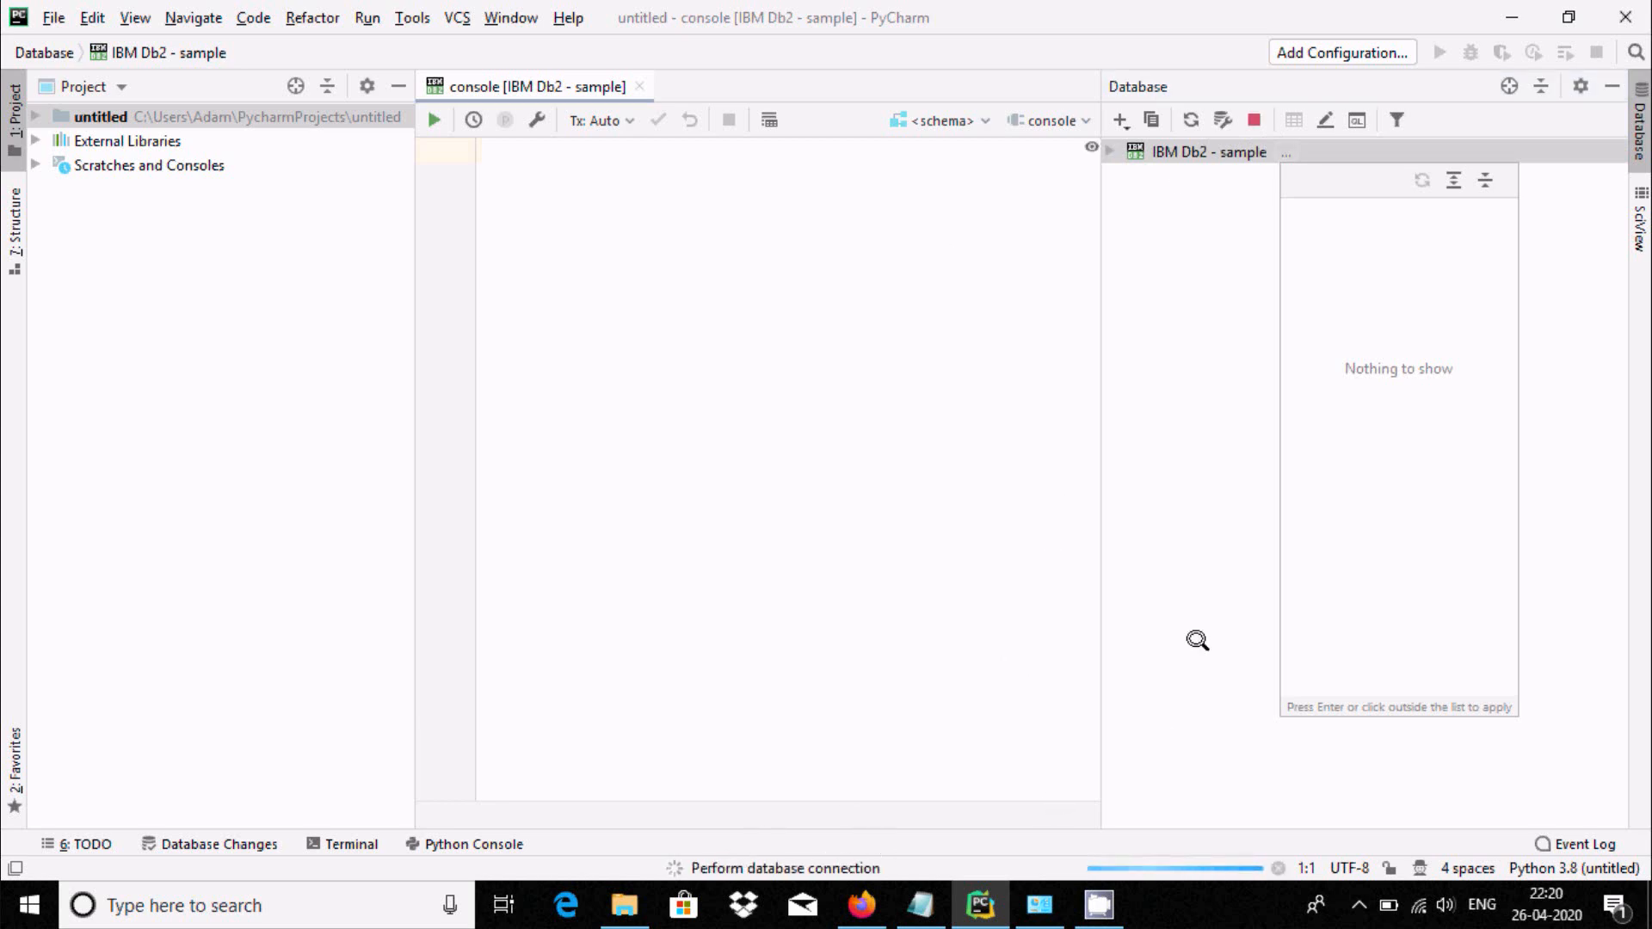
pyautogui.click(1181, 366)
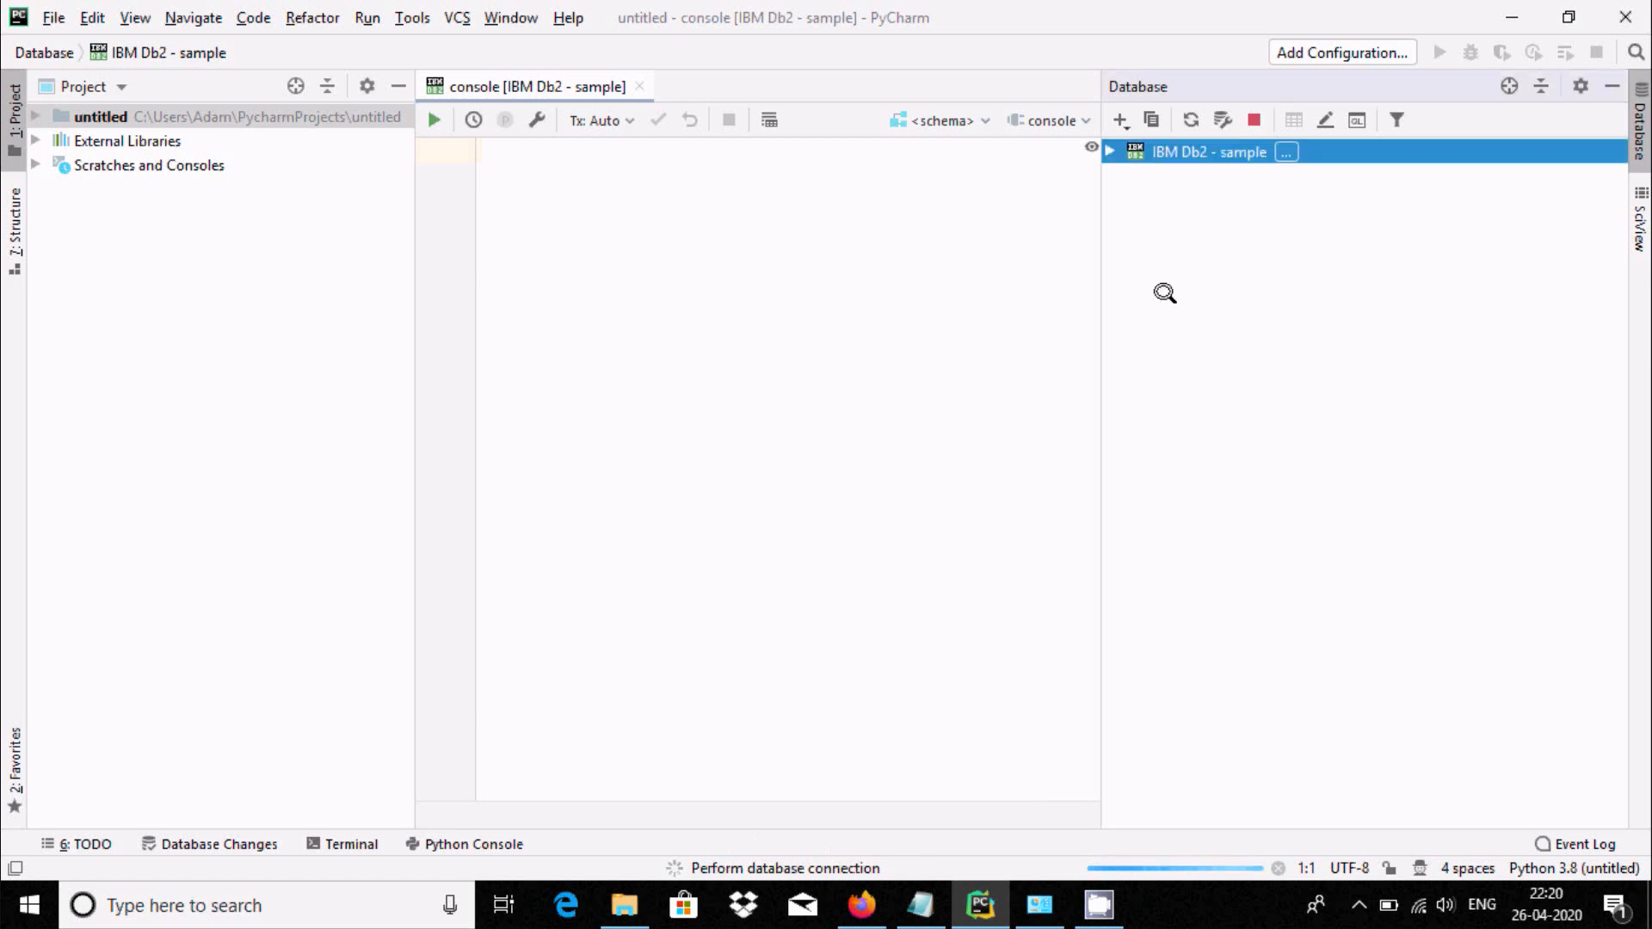
pyautogui.click(1293, 152)
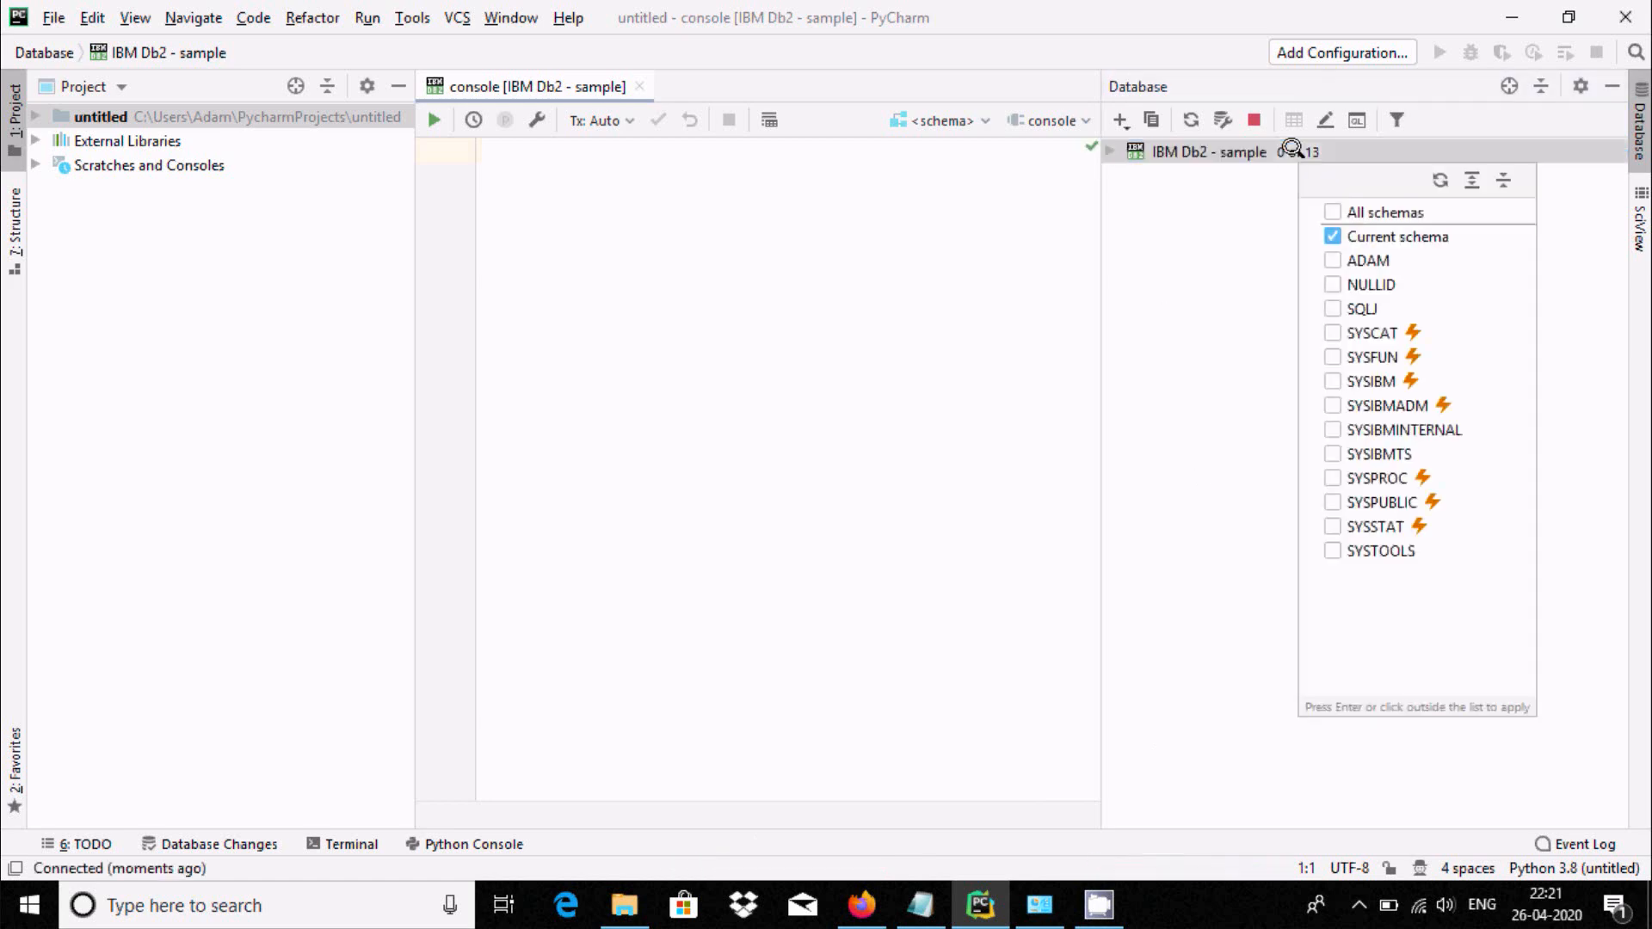
pyautogui.click(1332, 259)
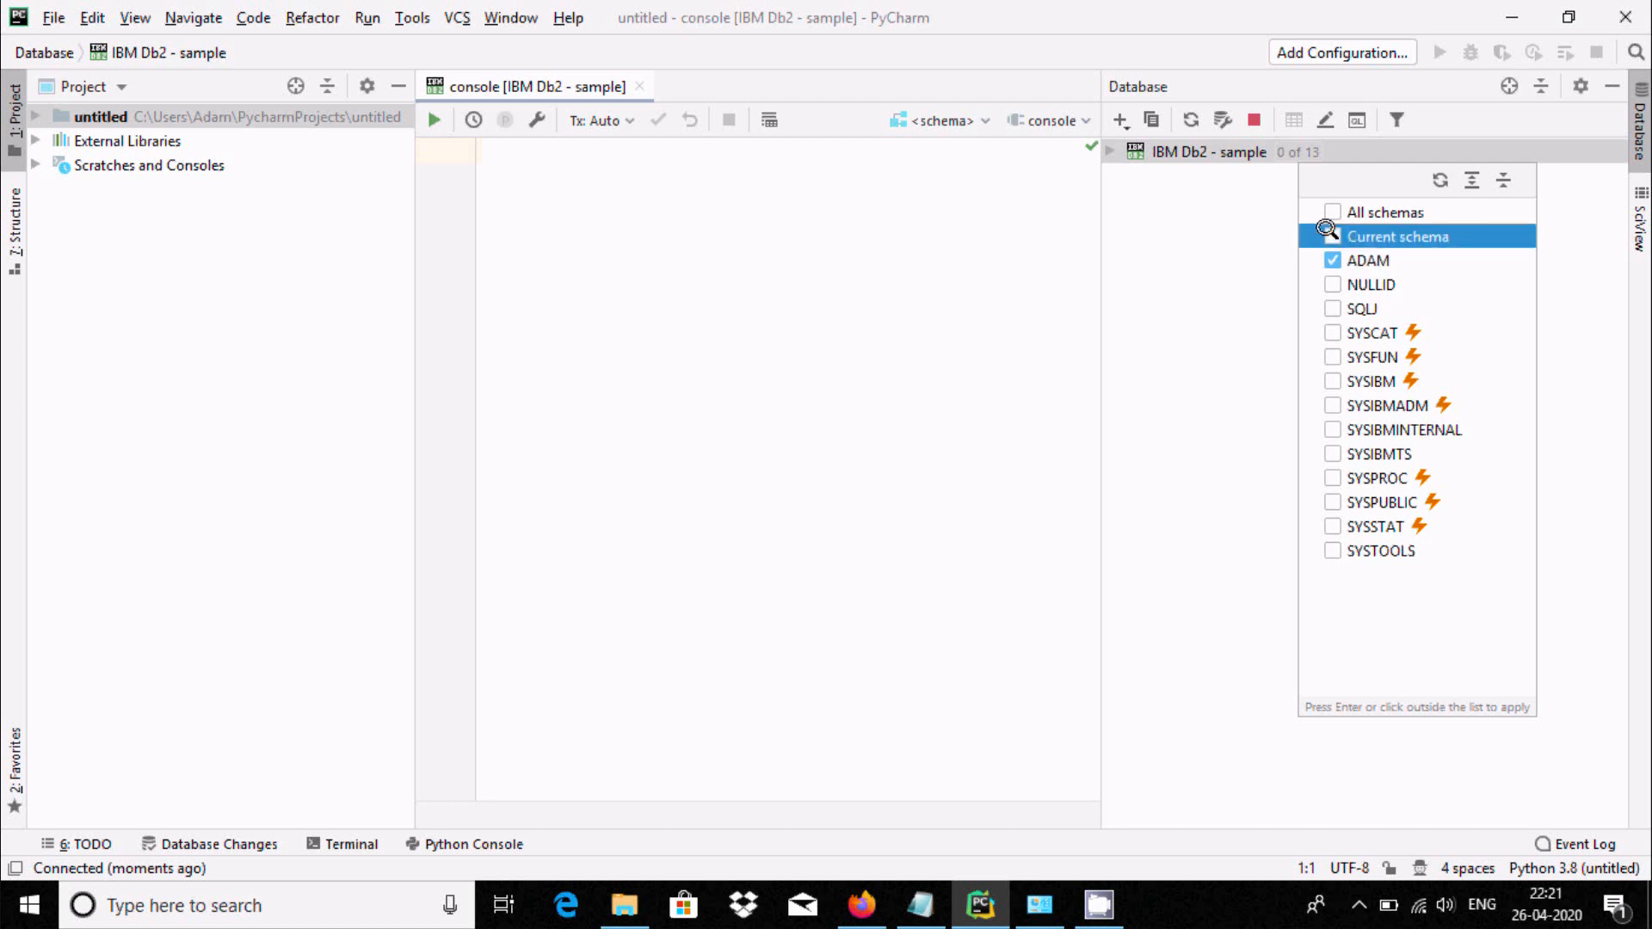
pyautogui.click(1223, 224)
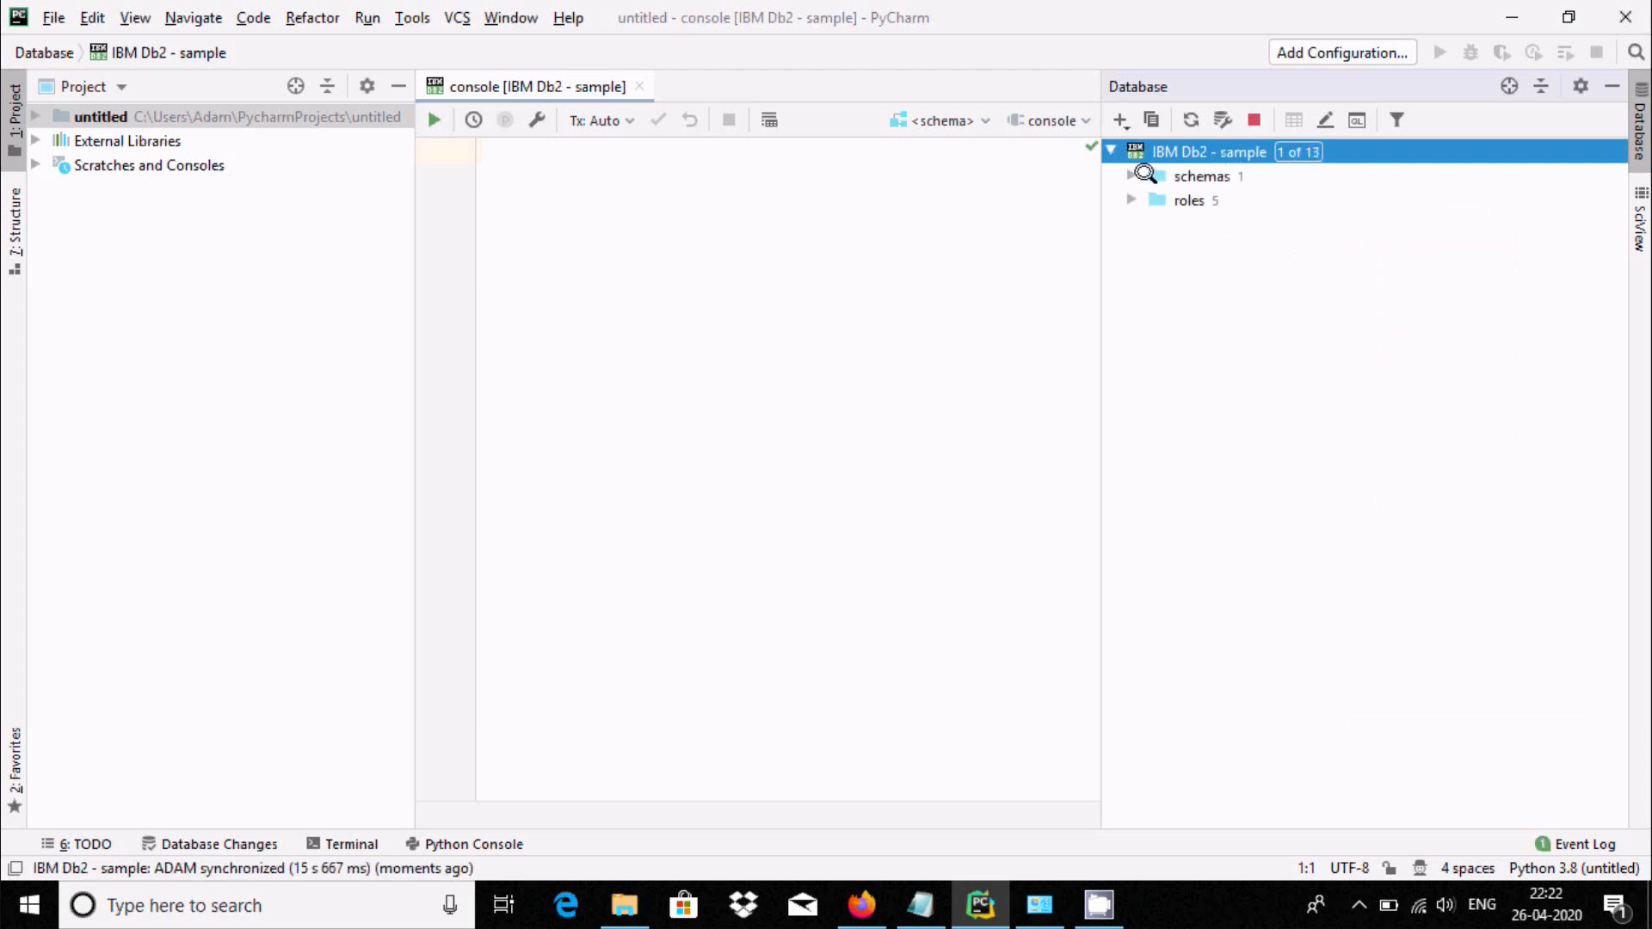
# Step: Expand the tables of the ADAM schema and view the data of the COUNTRIES and DEPARTMENTS tables
pyautogui.click(1131, 175)
pyautogui.click(1153, 200)
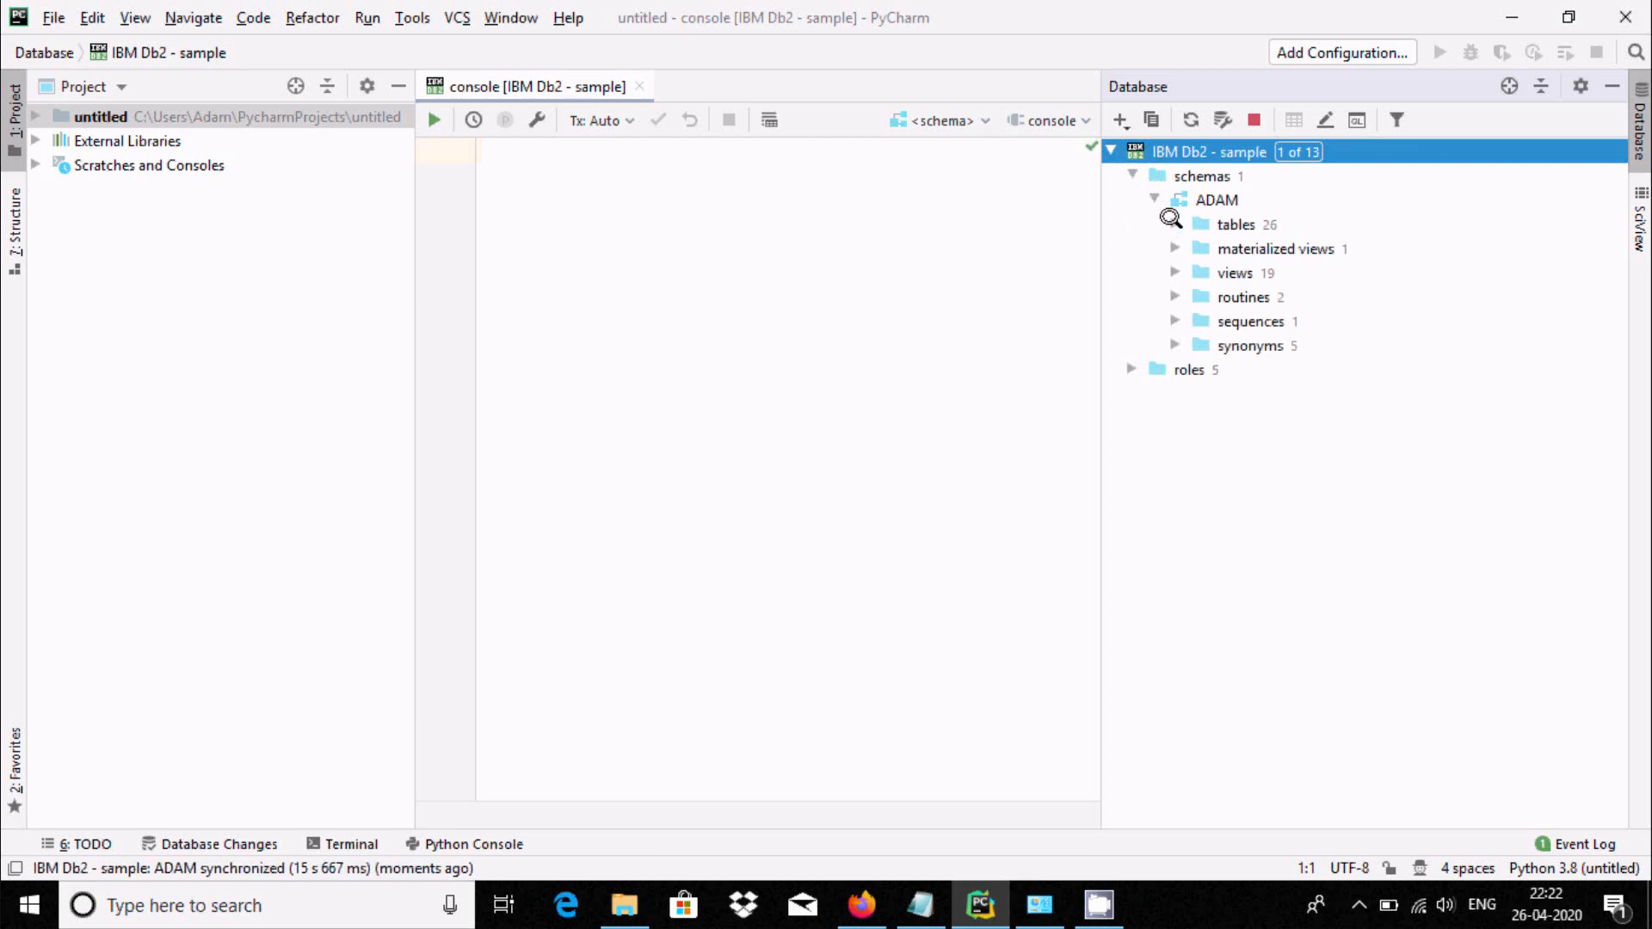
pyautogui.click(1175, 223)
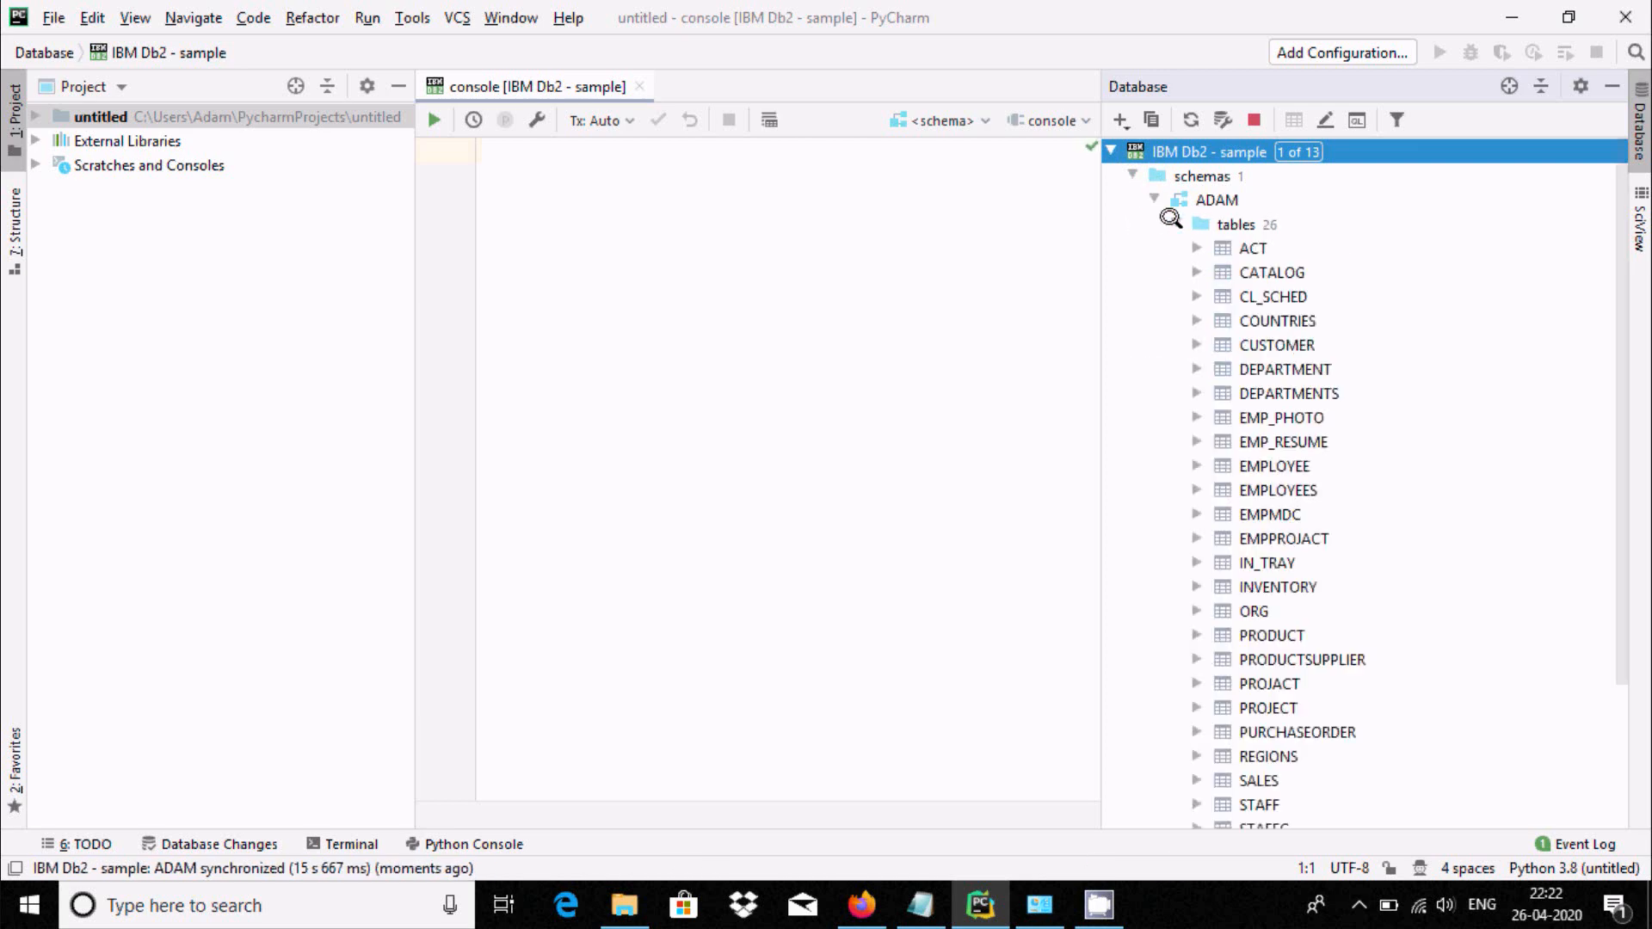
pyautogui.click(1264, 312)
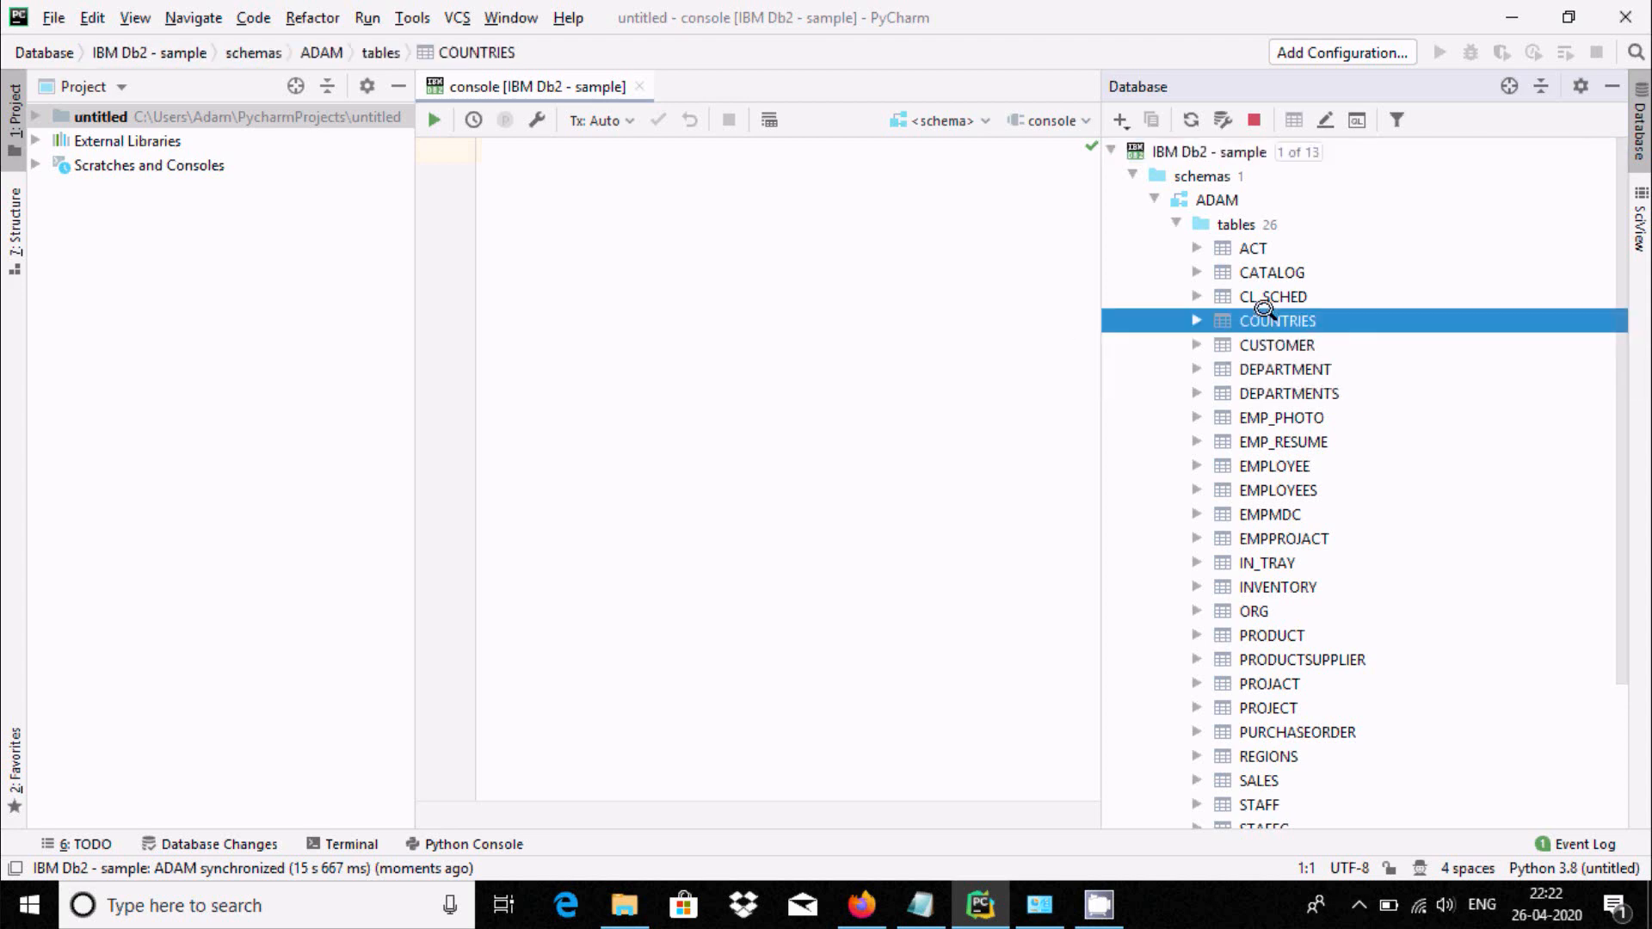
pyautogui.doubleClick(1264, 311)
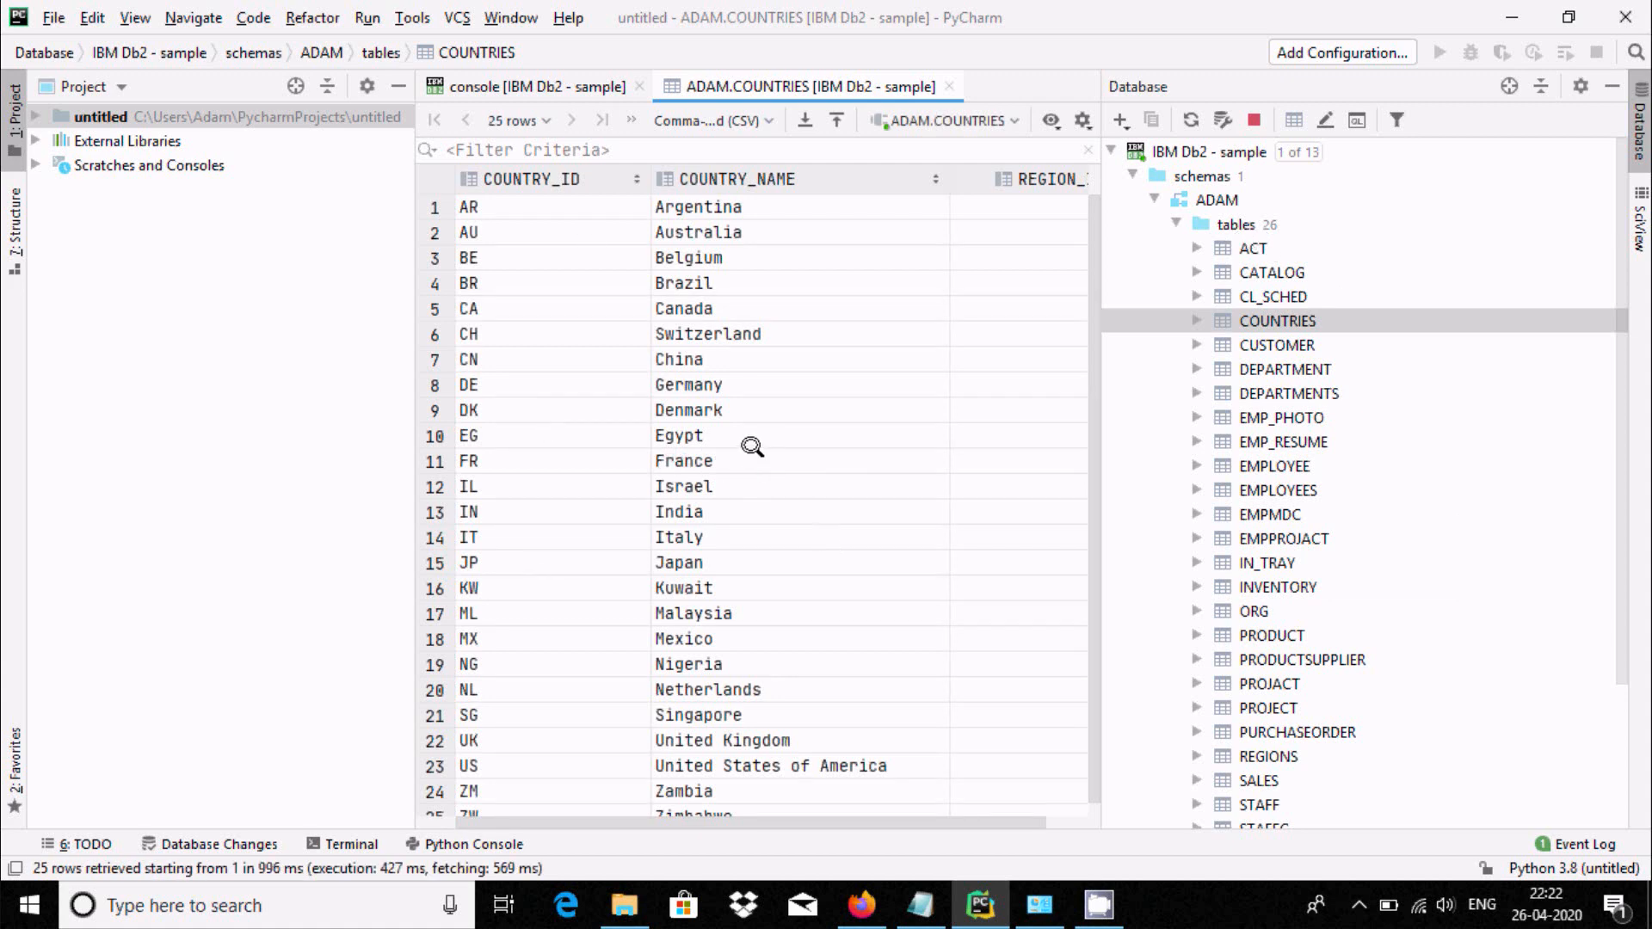
pyautogui.click(1261, 387)
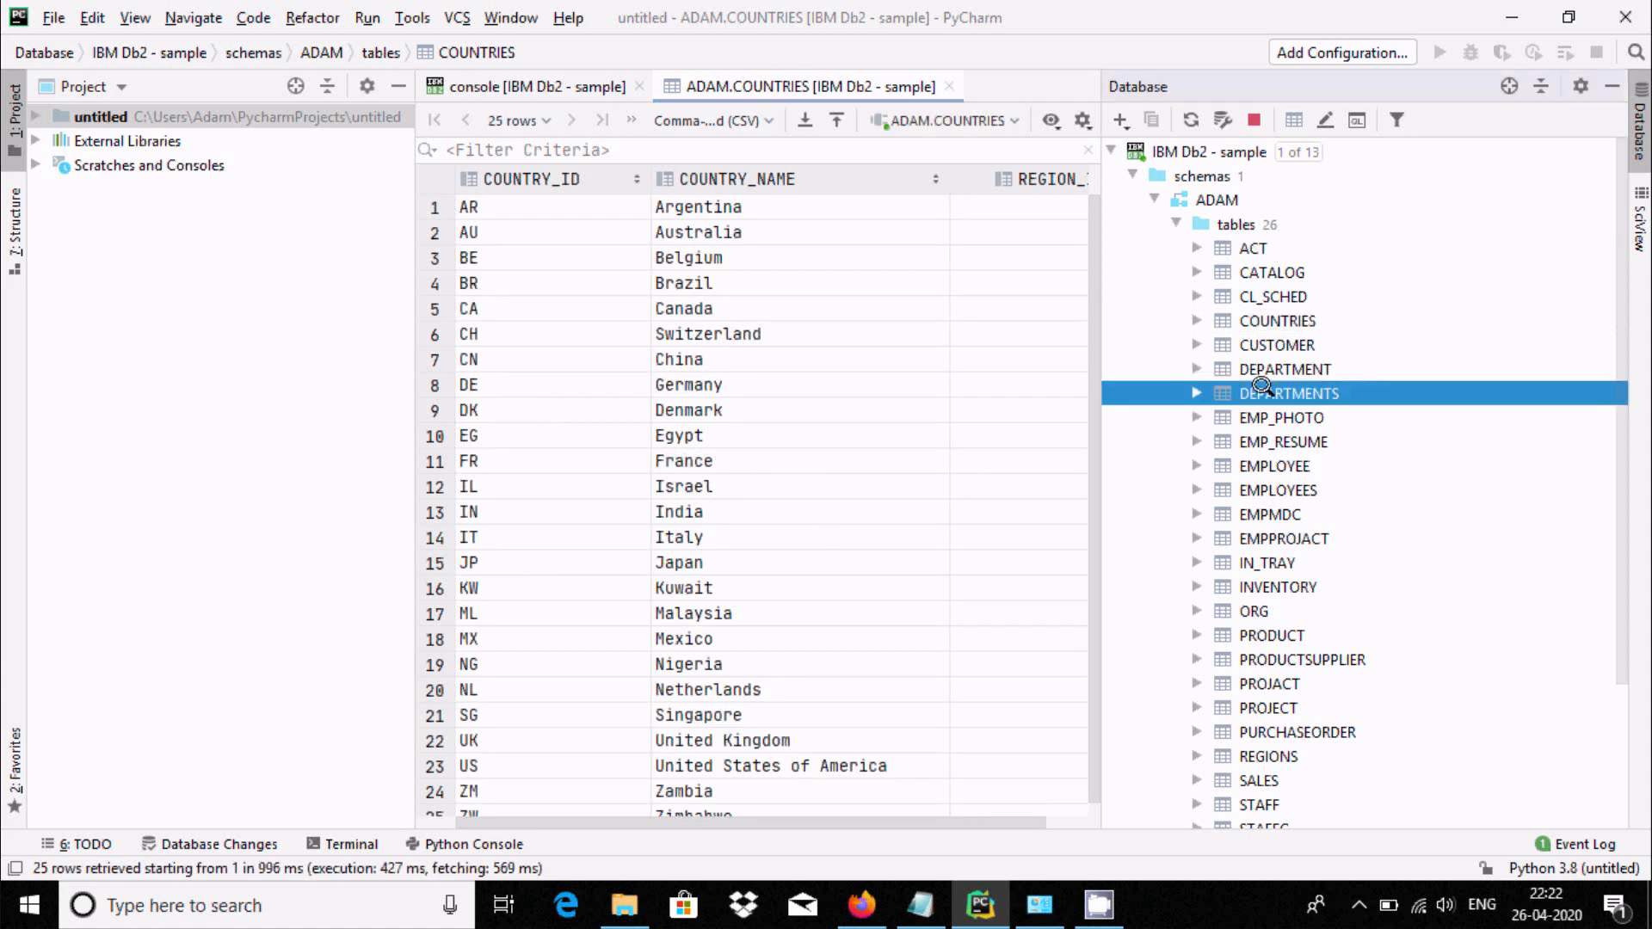
pyautogui.doubleClick(1262, 387)
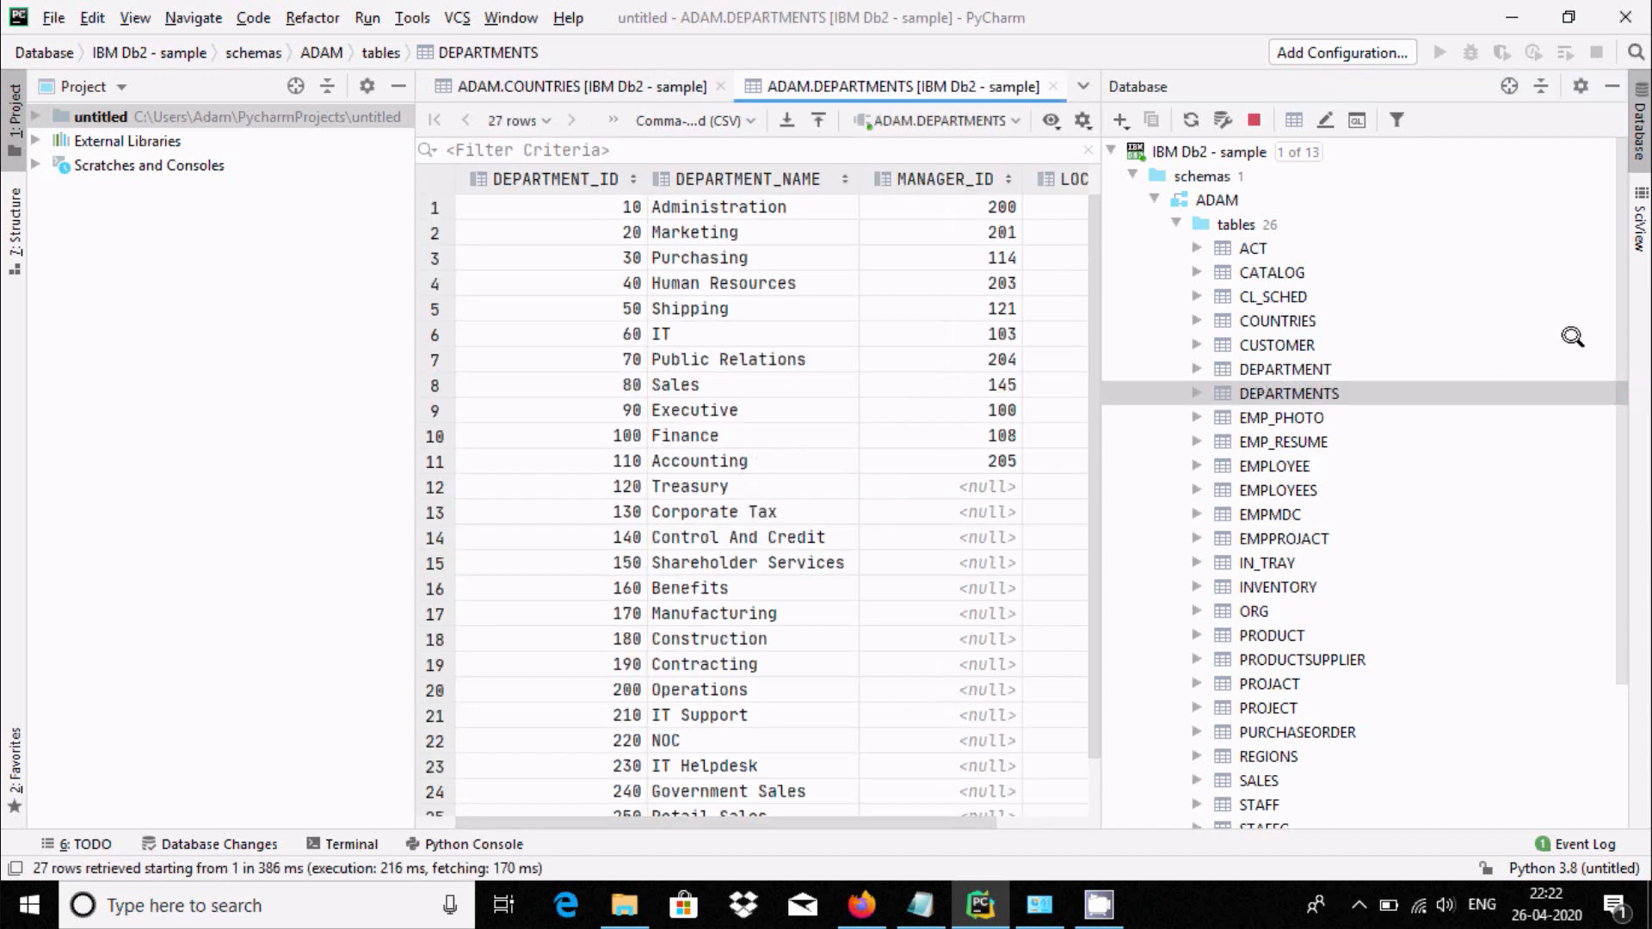
# Step: Collapse the tables and examine the ADAM schema's materialized views and views, as well as the database roles
pyautogui.click(1176, 223)
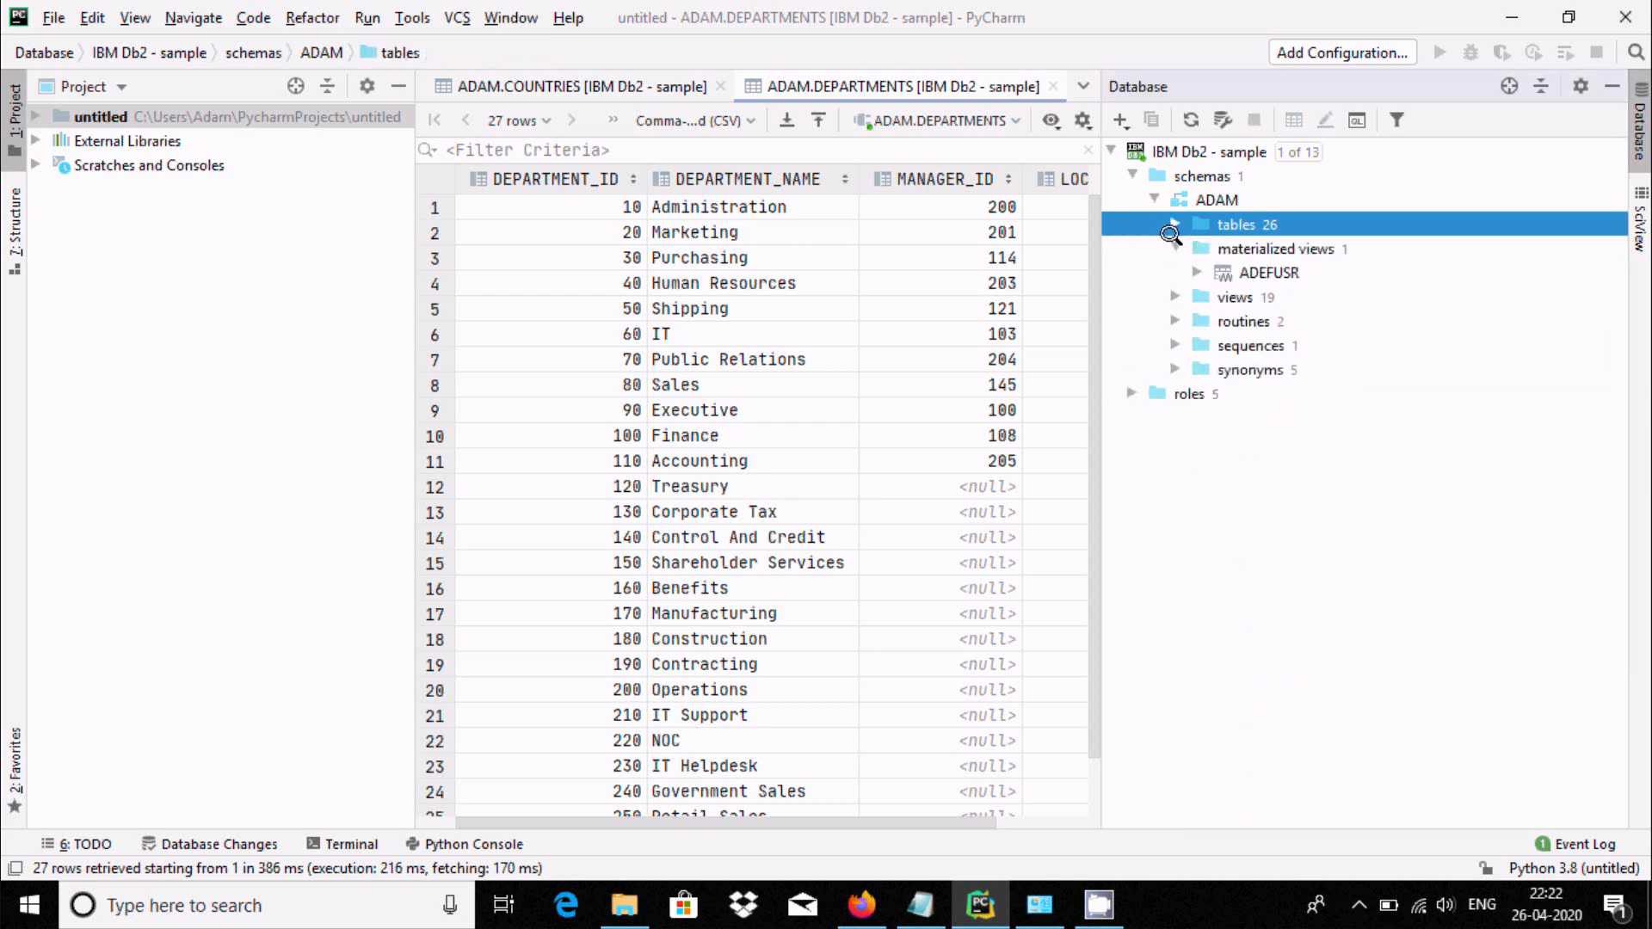
pyautogui.click(1172, 296)
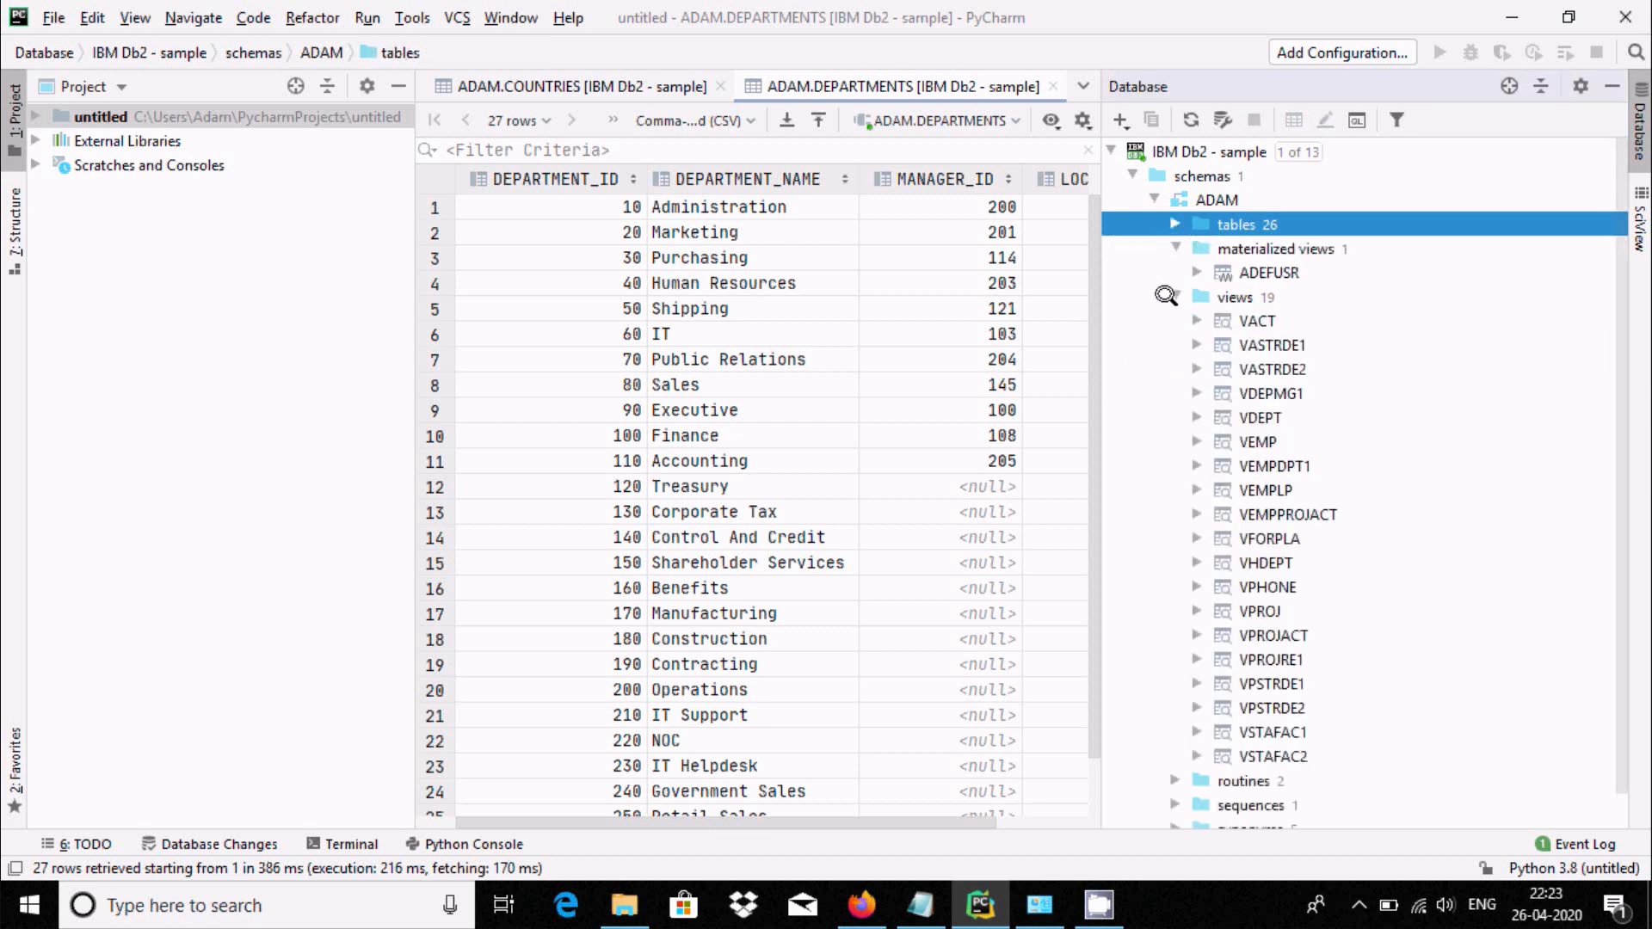
pyautogui.click(1167, 296)
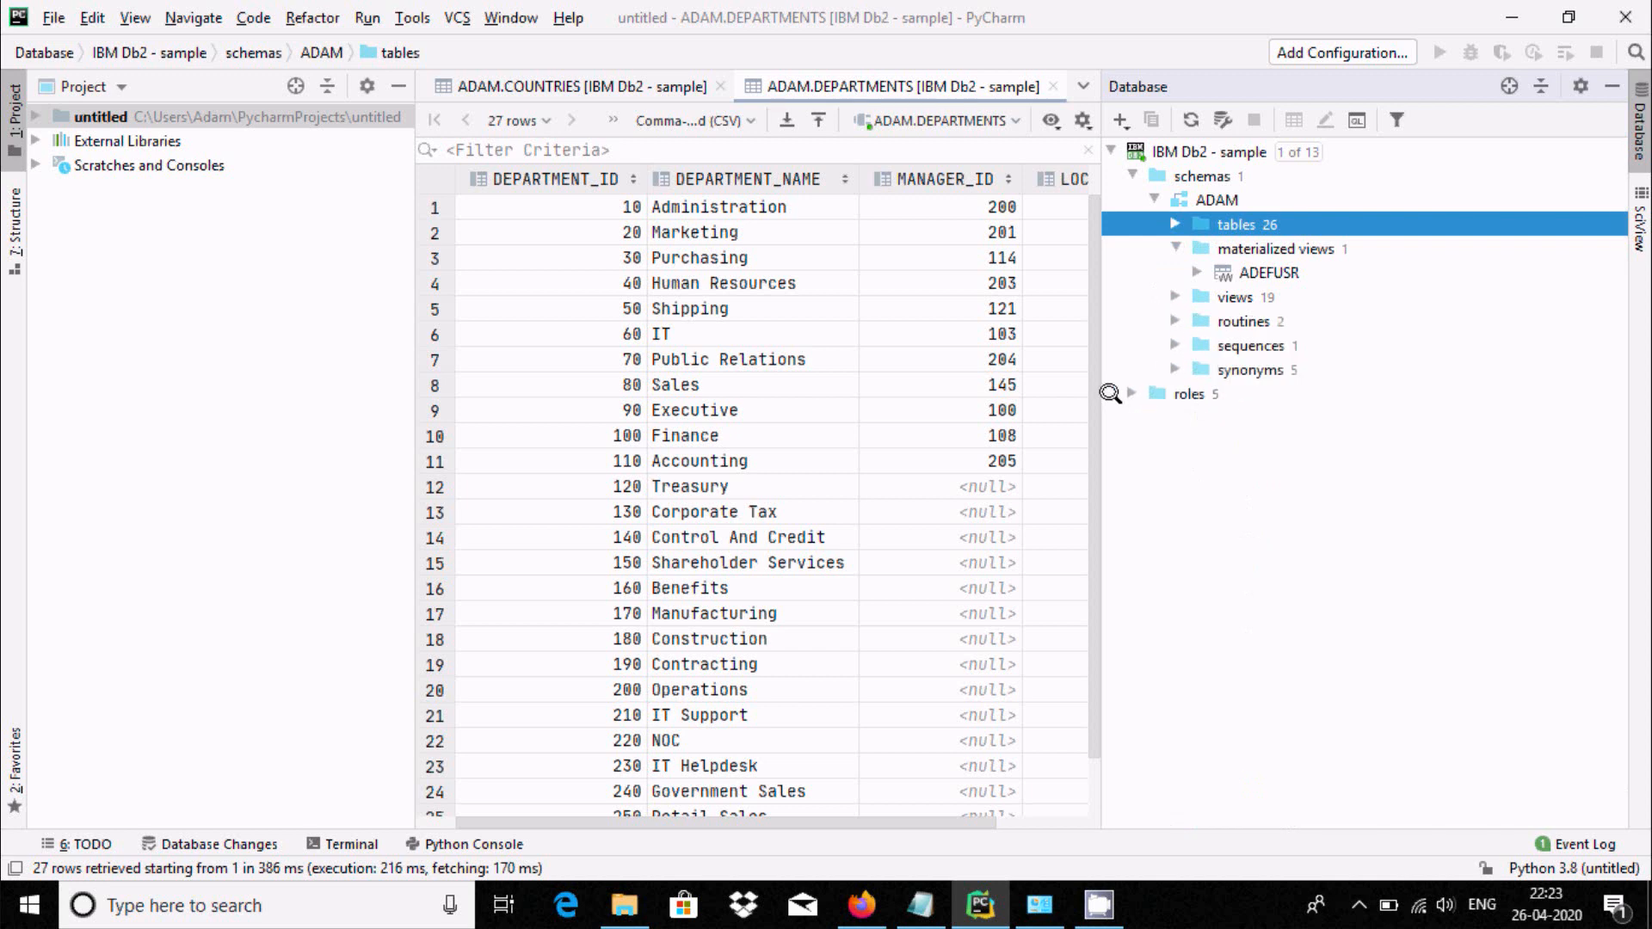
pyautogui.click(1122, 385)
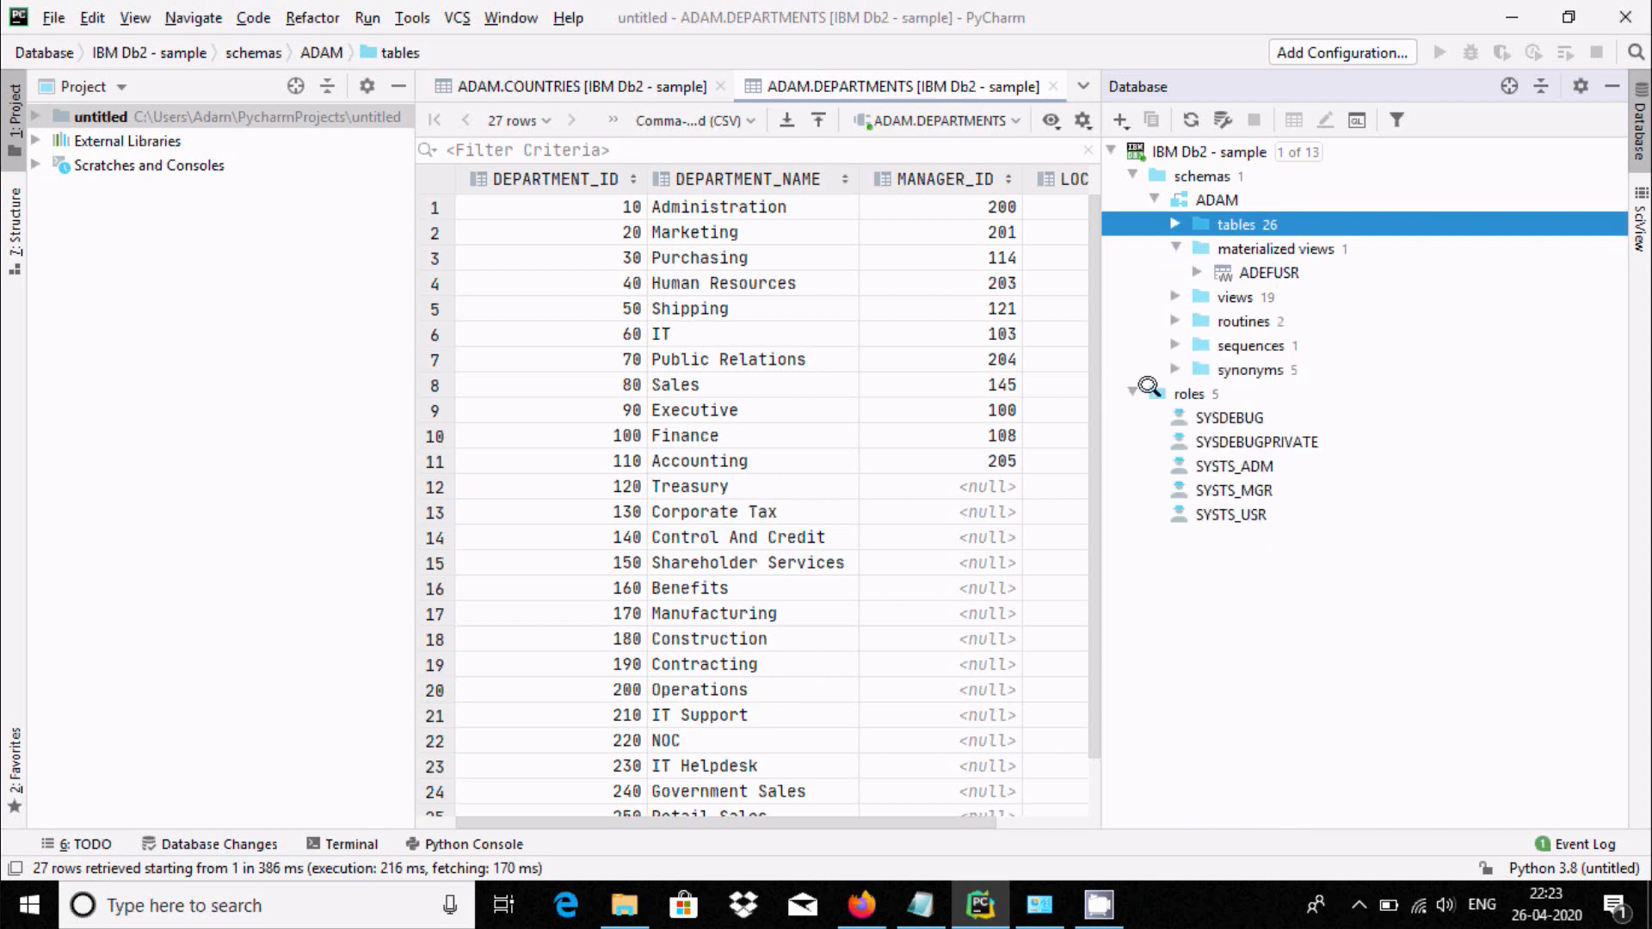
pyautogui.click(1133, 393)
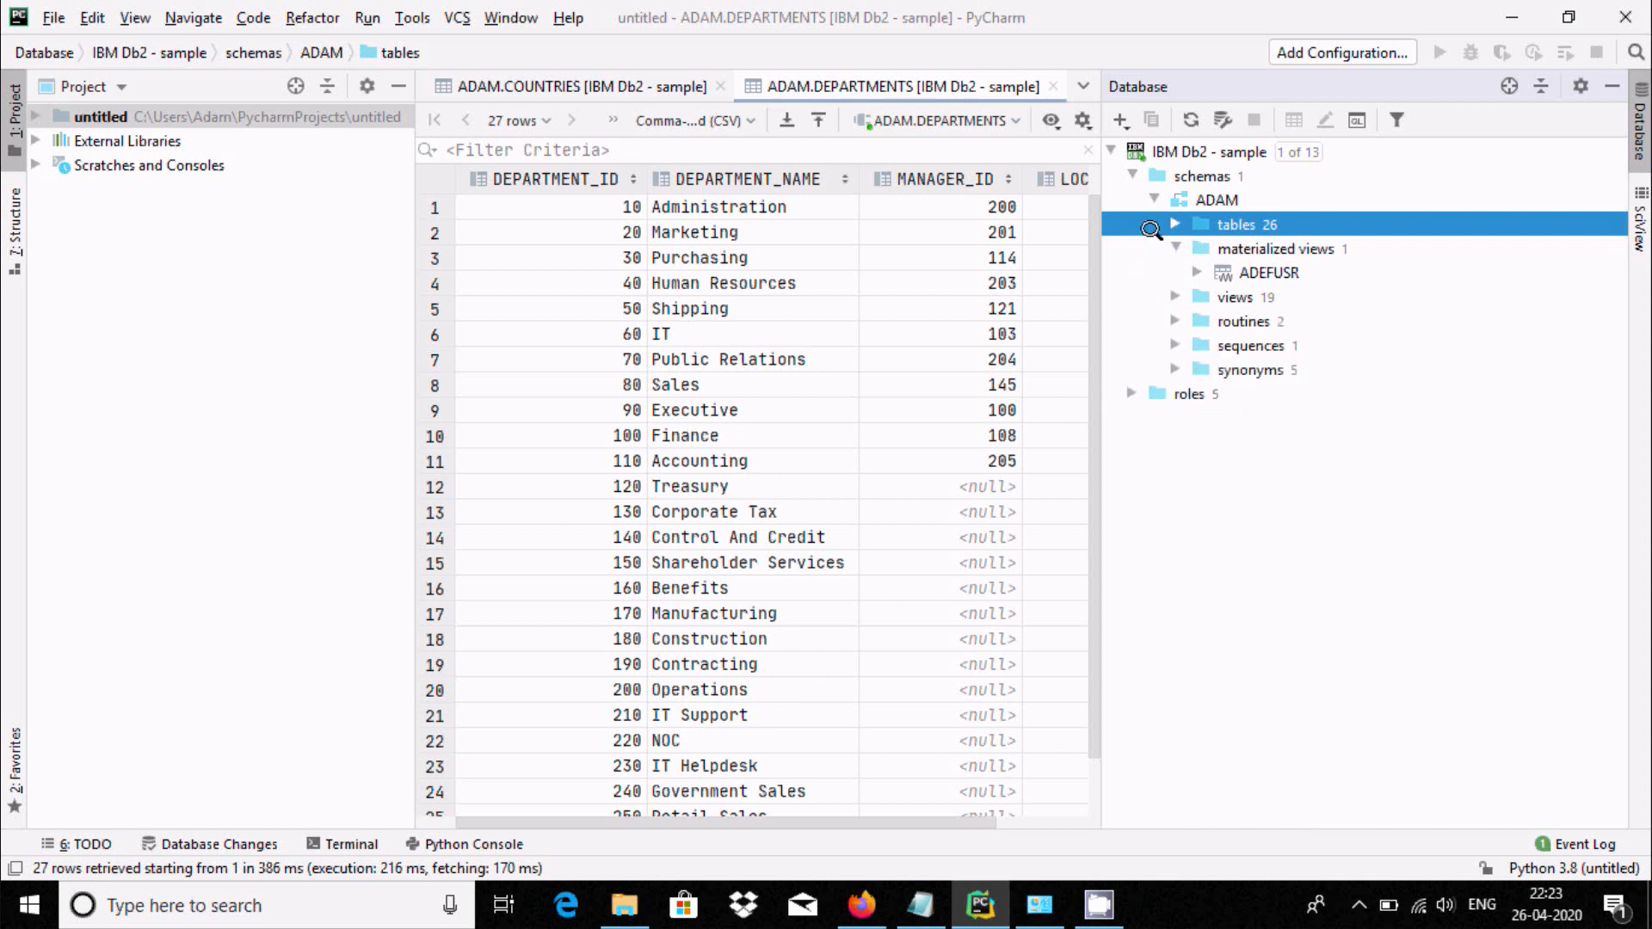
pyautogui.click(1192, 173)
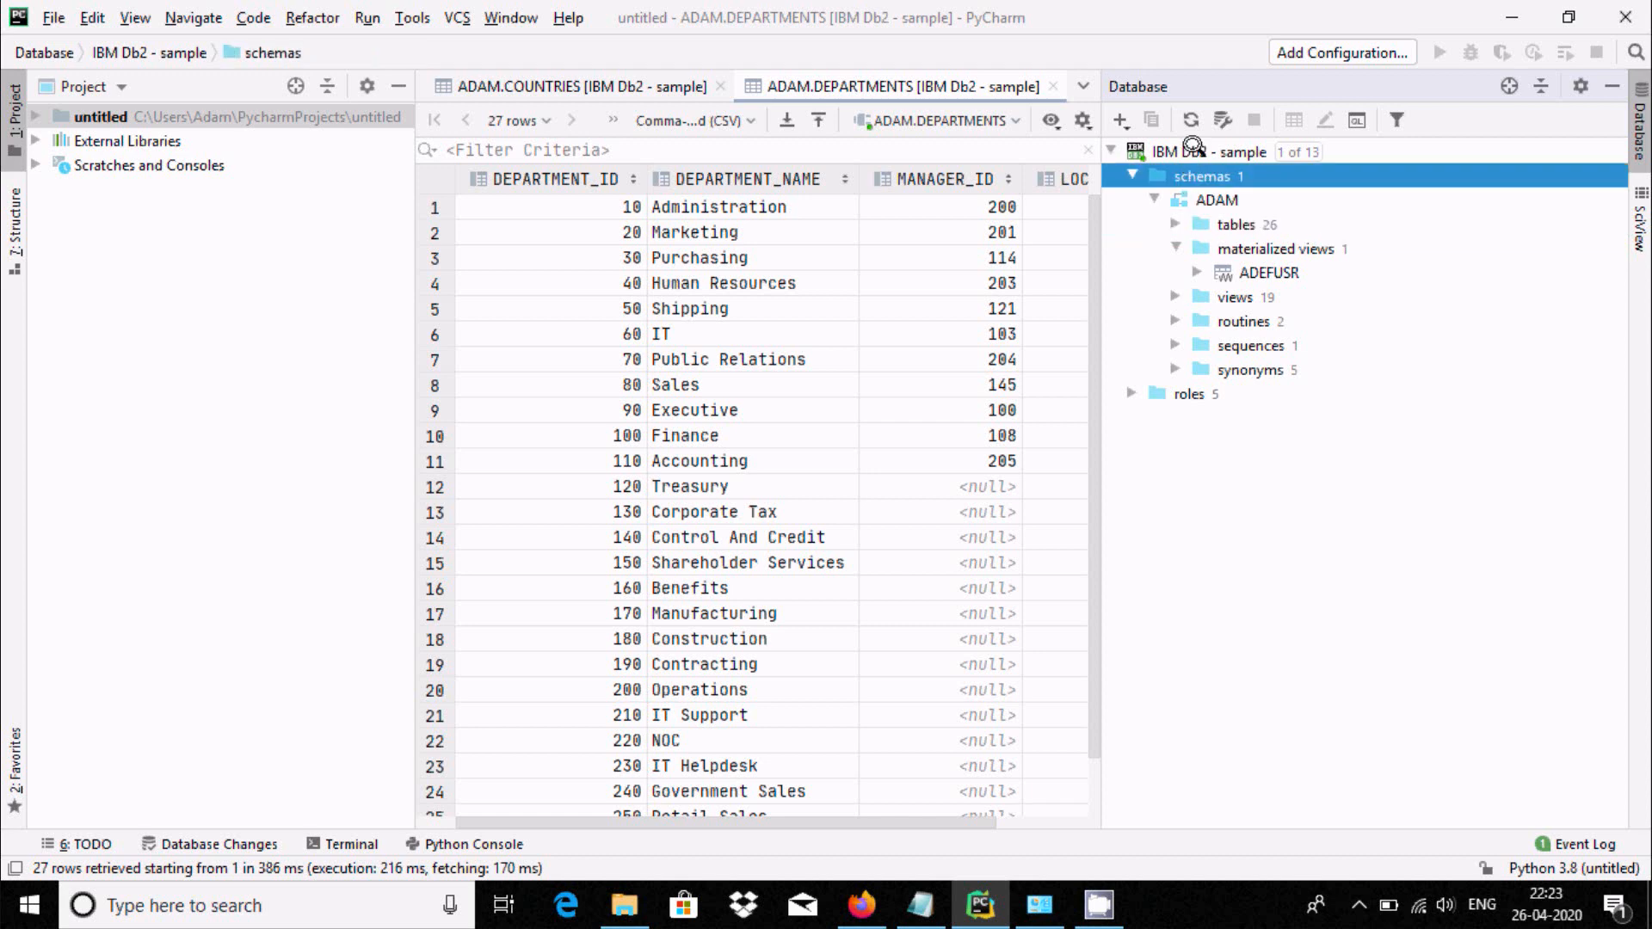
pyautogui.rightClick(1202, 152)
pyautogui.moveTo(1222, 155)
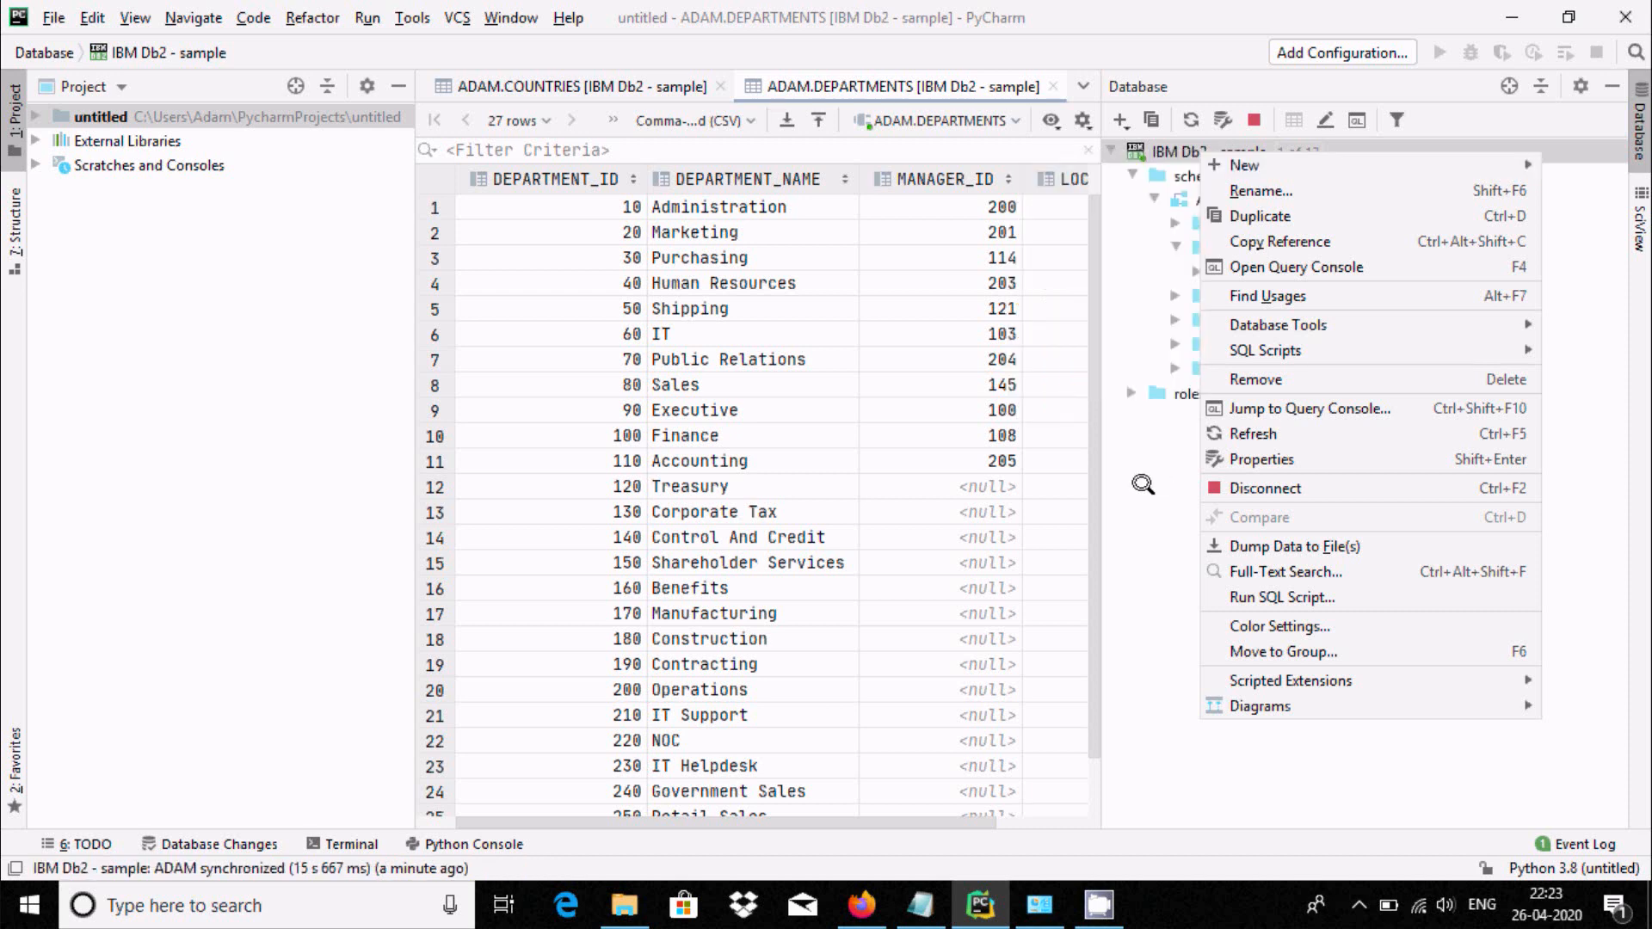
pyautogui.click(1083, 217)
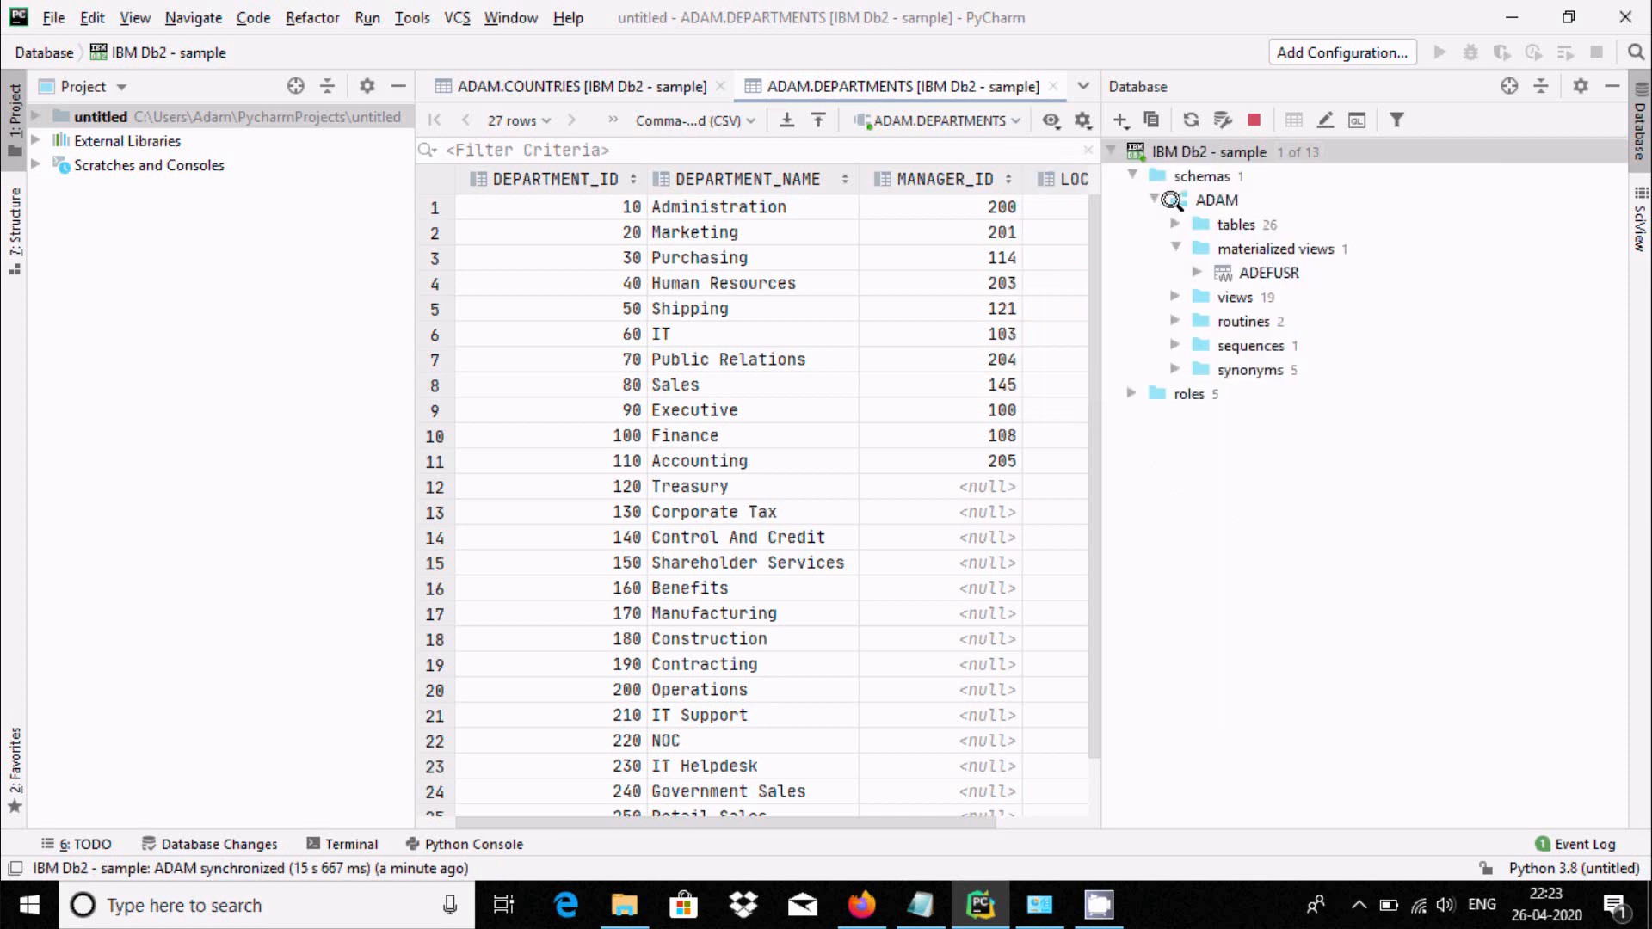